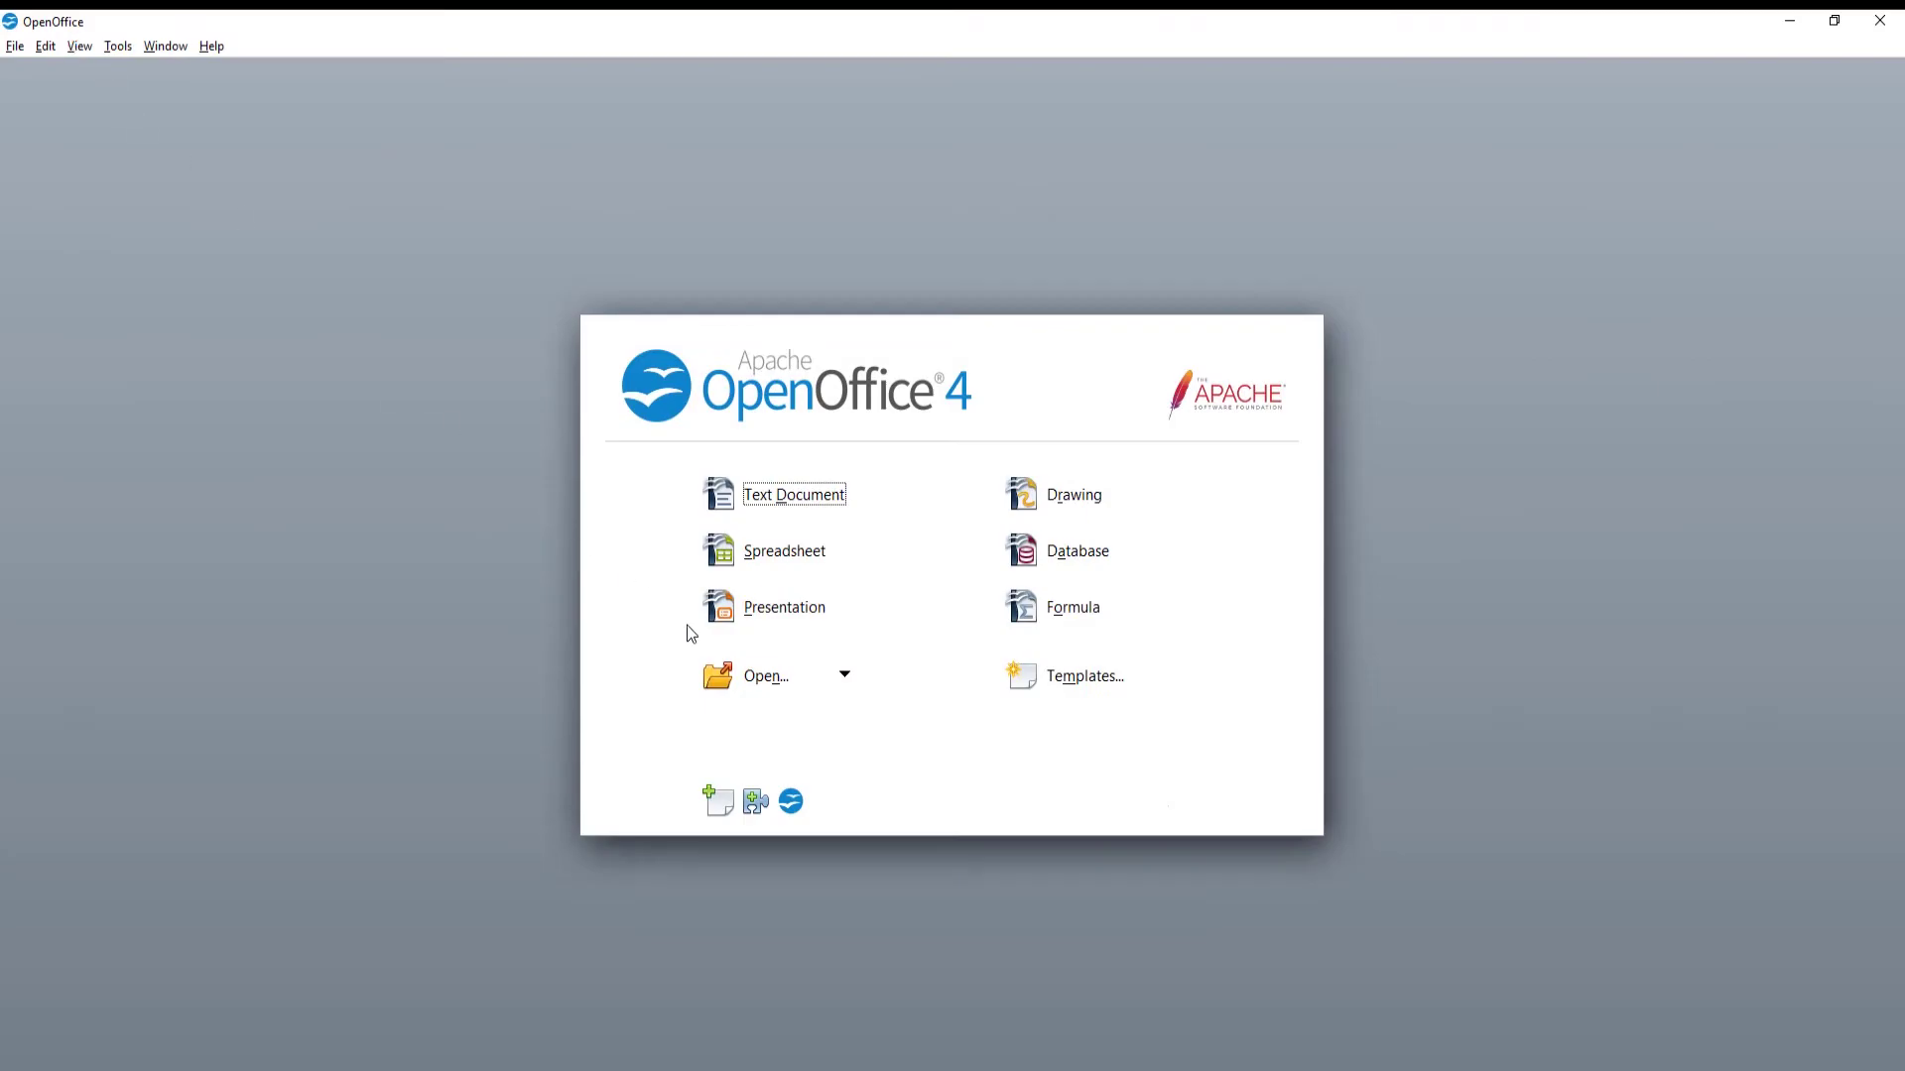
Open the Untitled 1 document from the Desktop via the Start Center
click(757, 685)
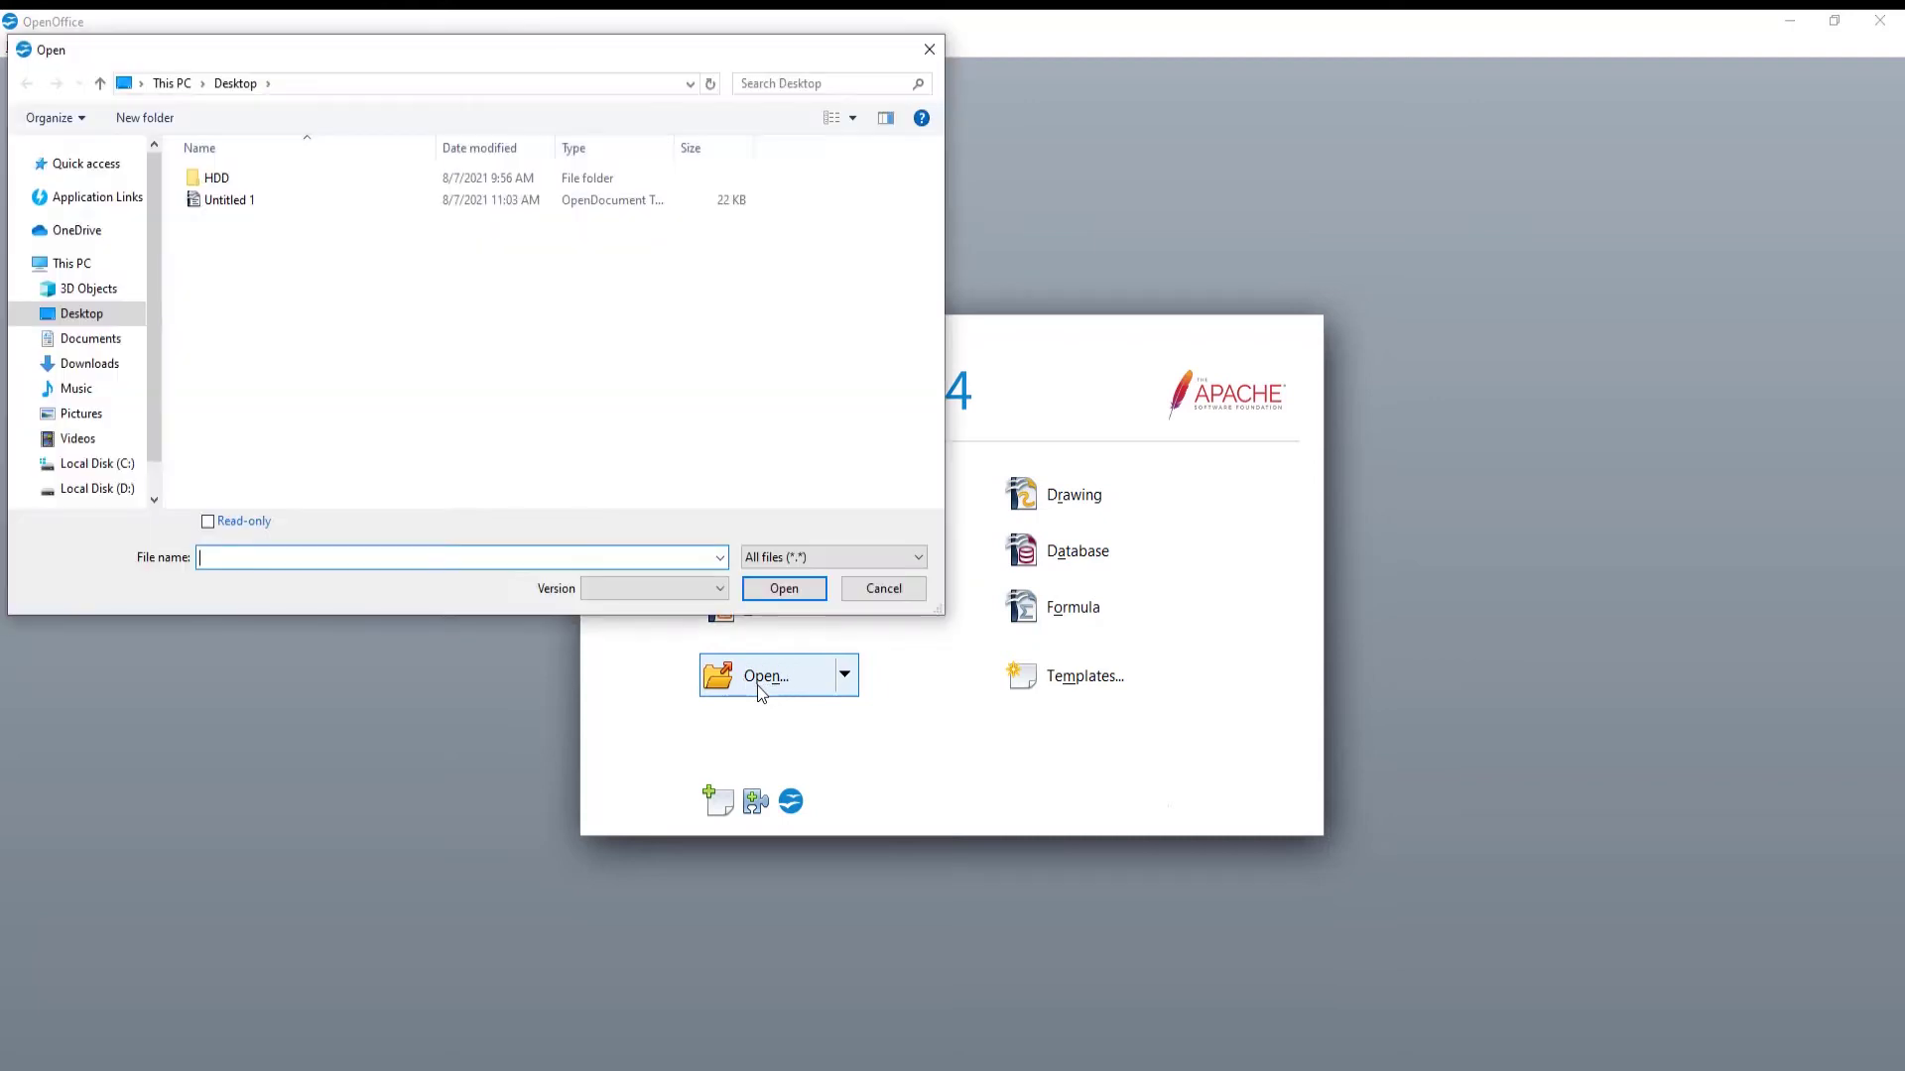
click(228, 199)
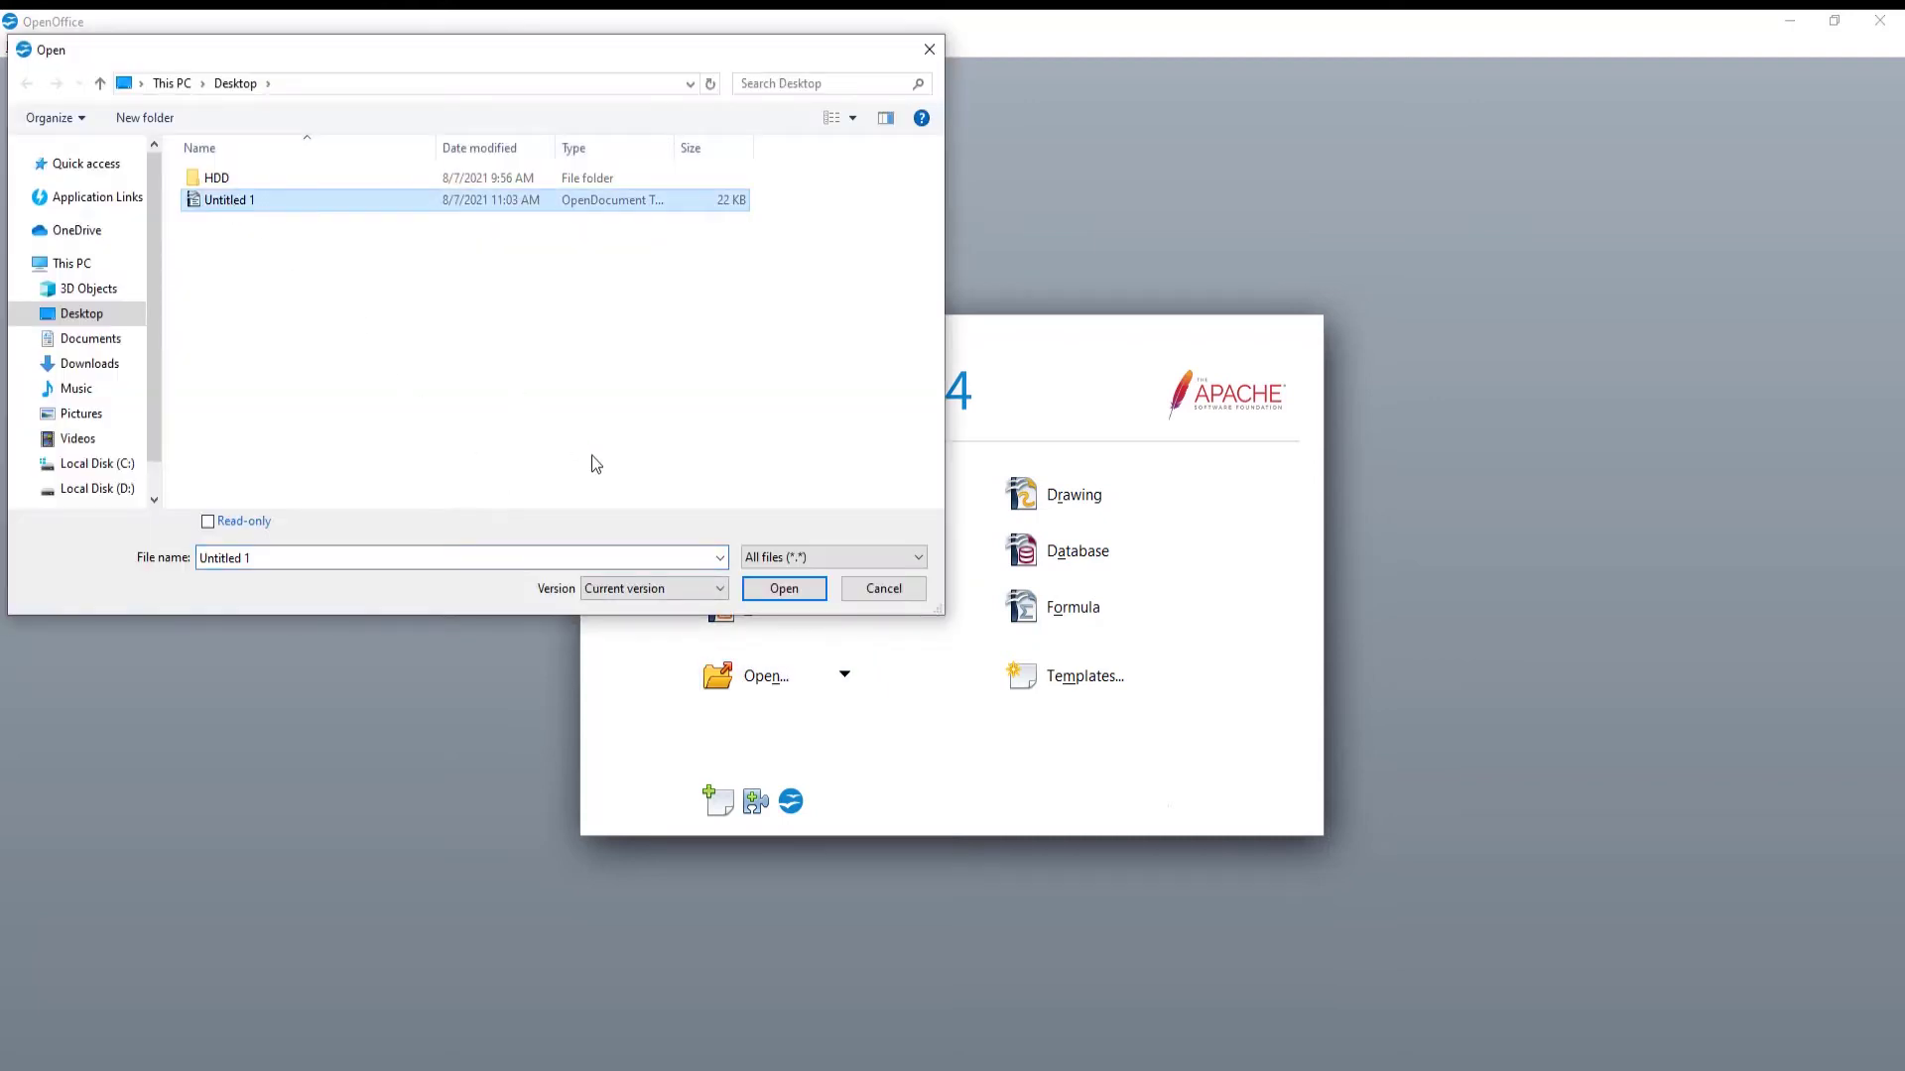
click(784, 588)
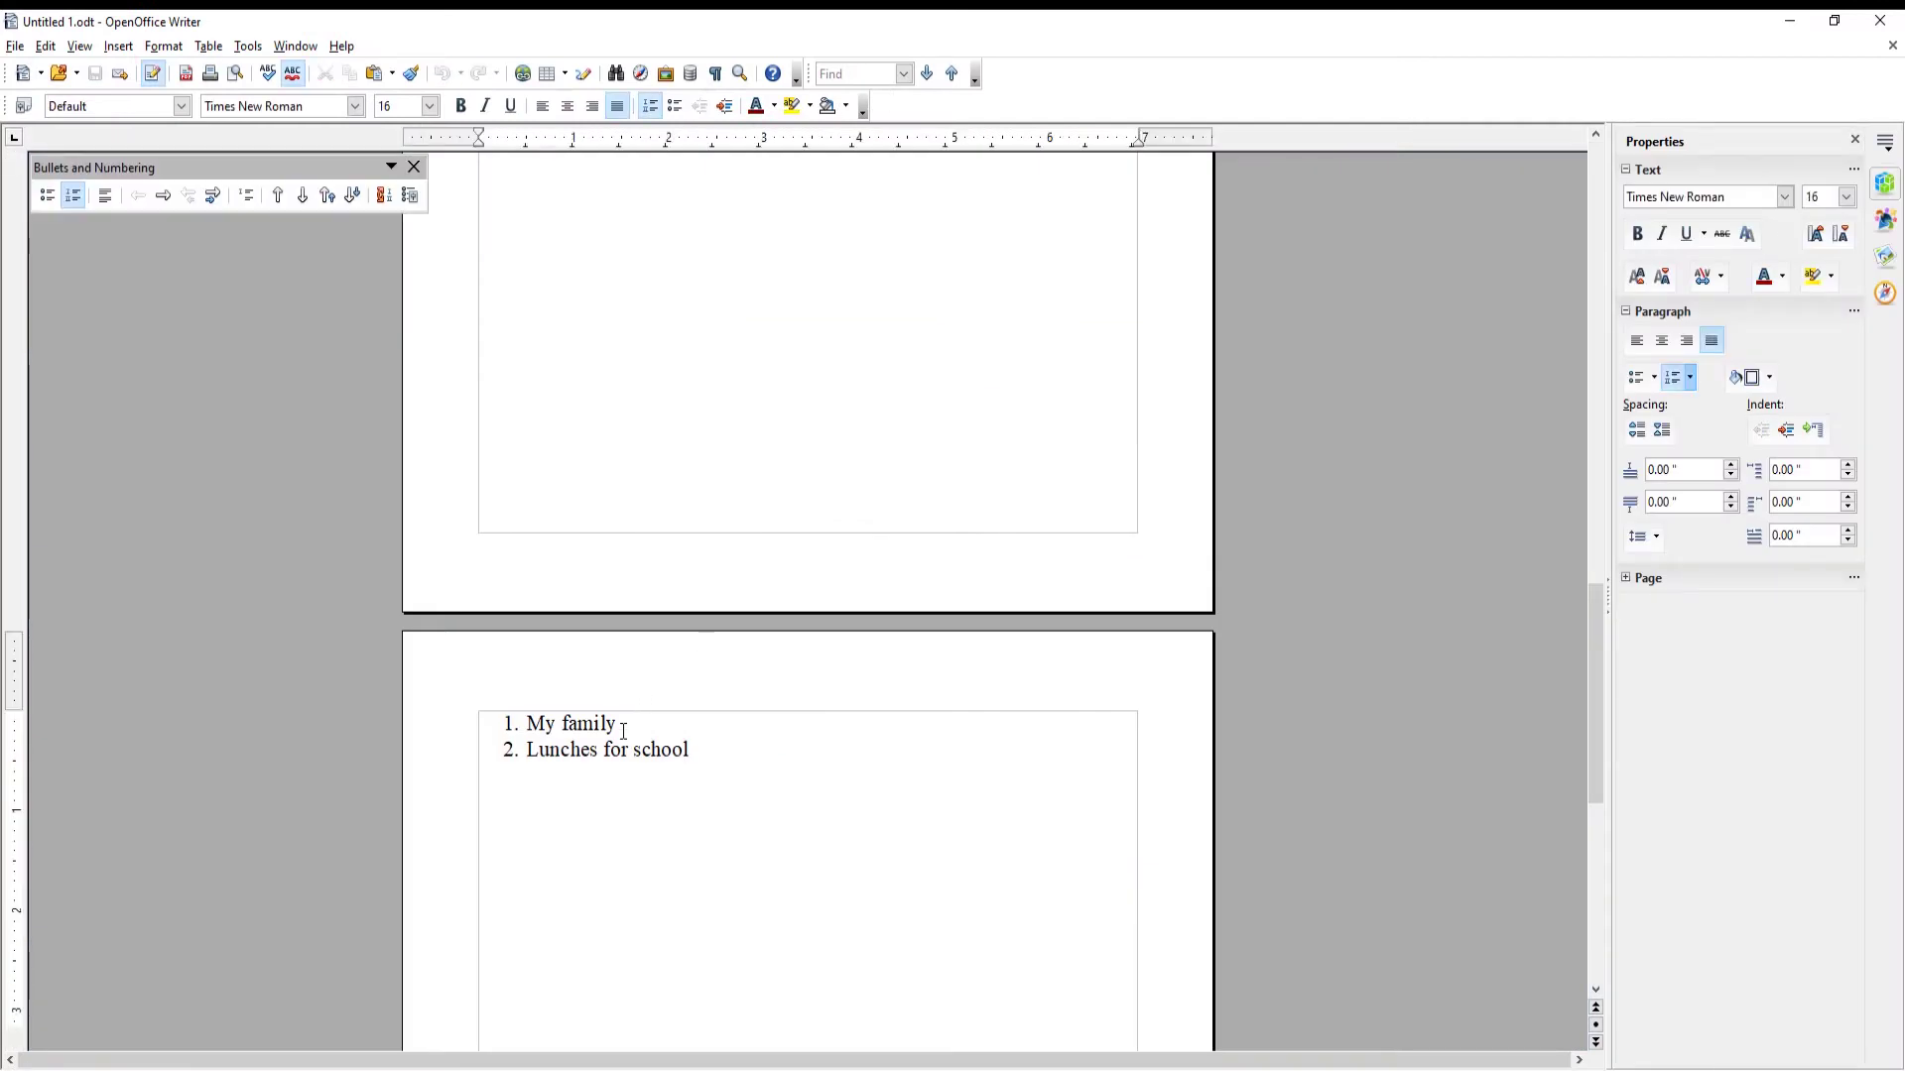
drag(622, 725, 526, 726)
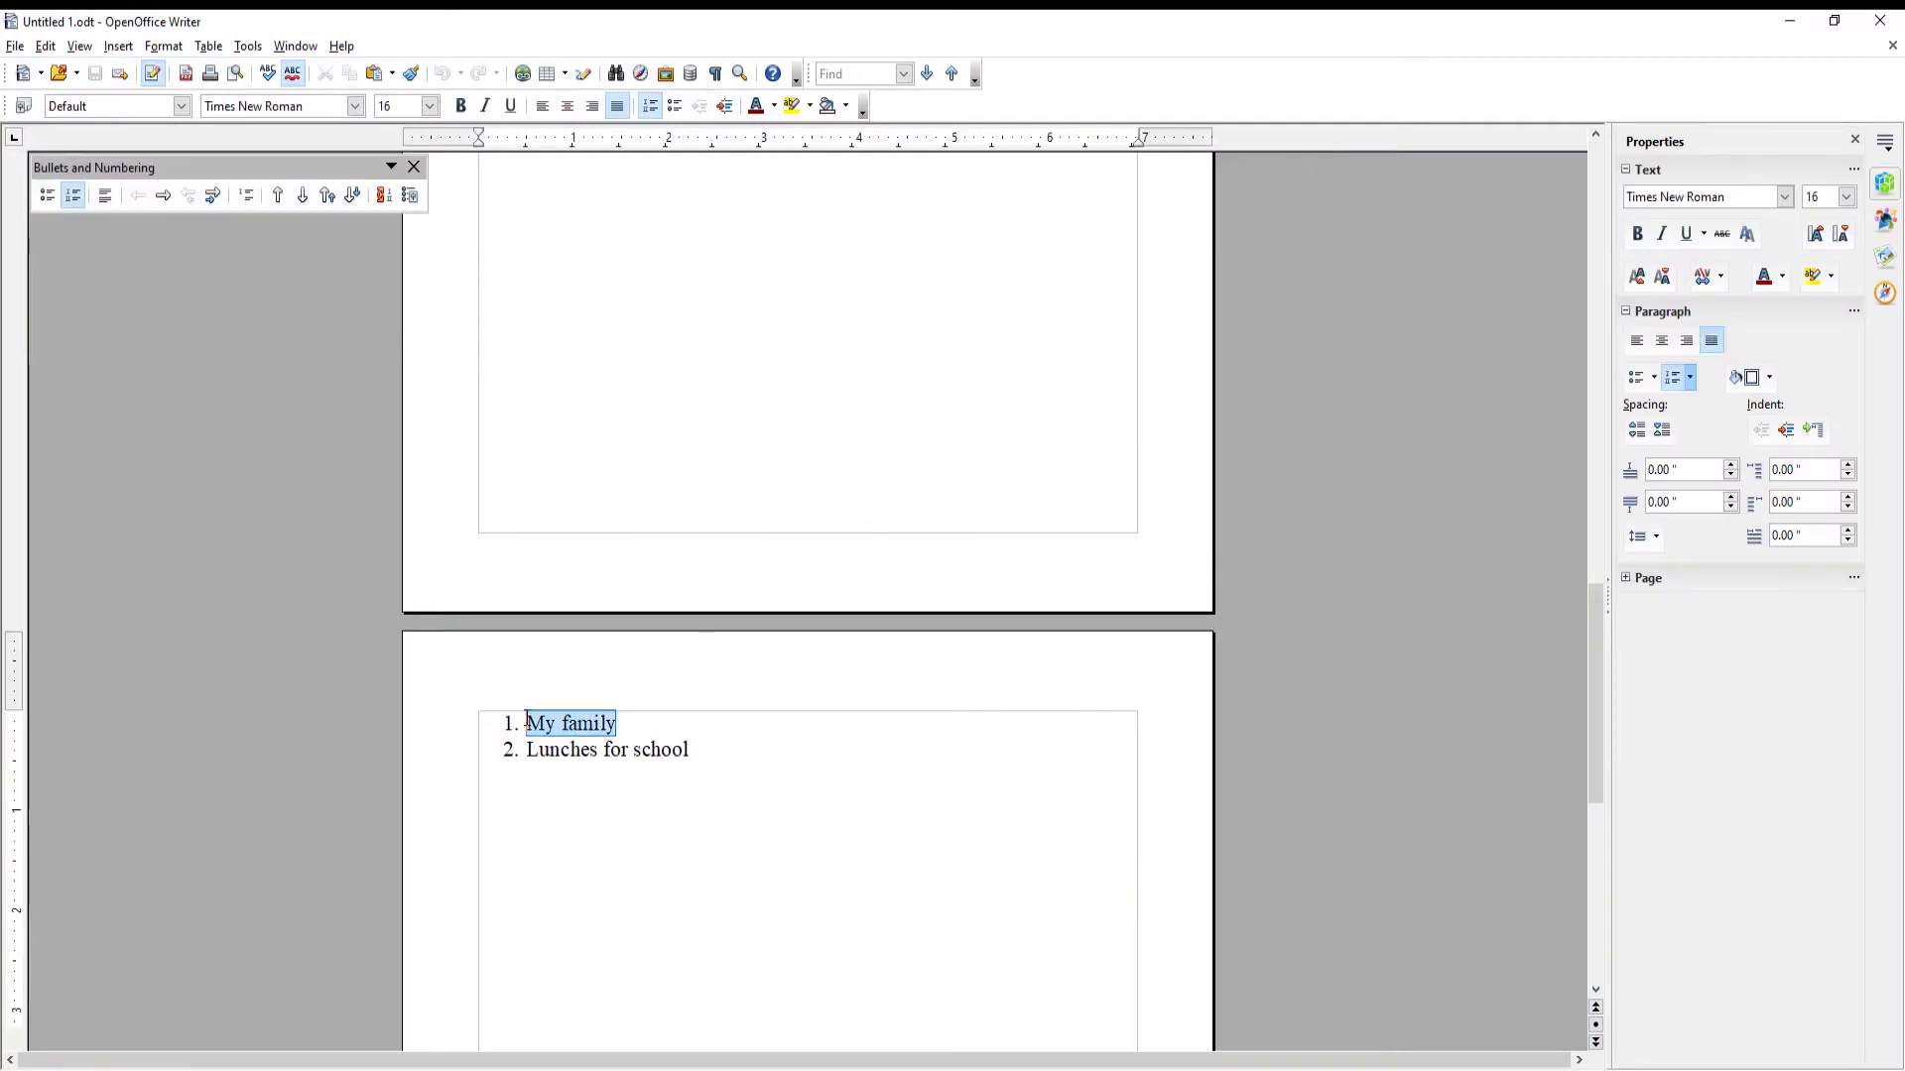
click(682, 710)
scroll(694, 591, up, 3)
scroll(686, 575, up, 5)
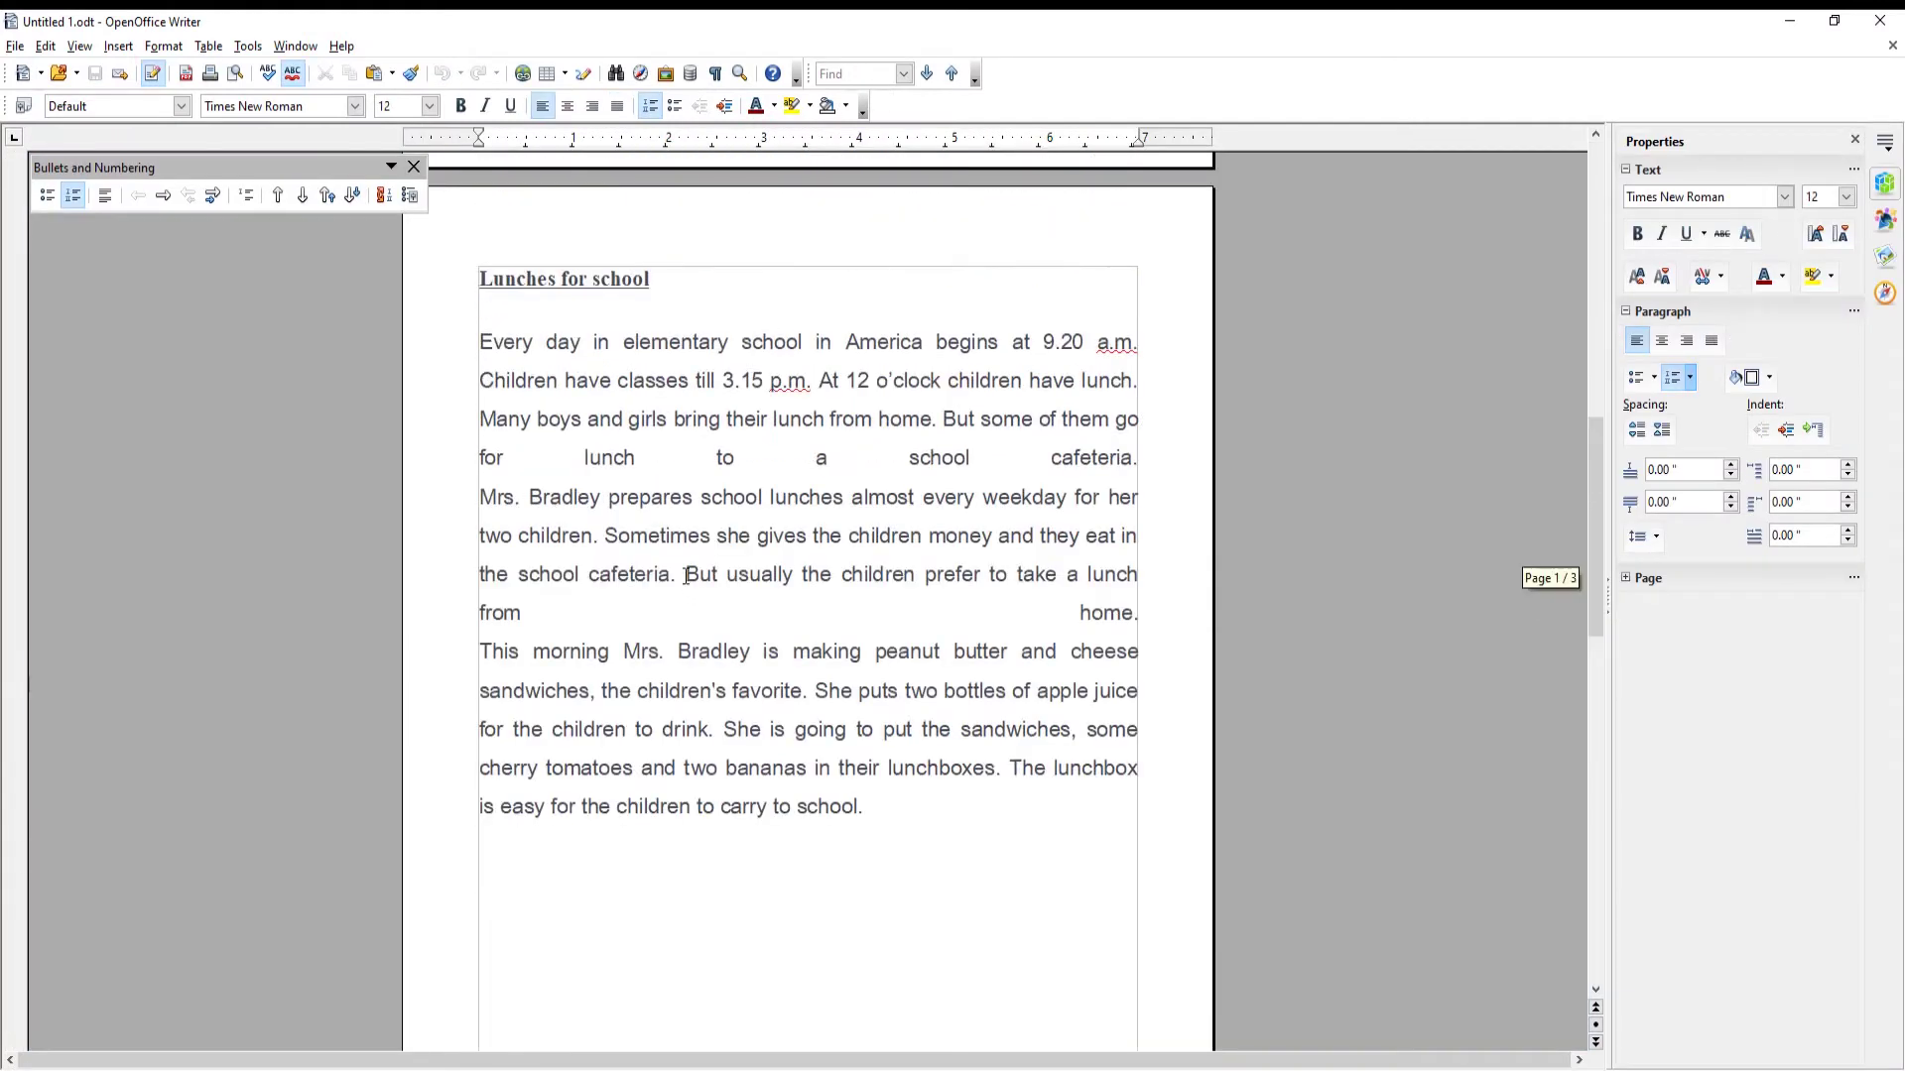
scroll(683, 575, up, 5)
scroll(684, 574, up, 4)
scroll(584, 317, up, 1)
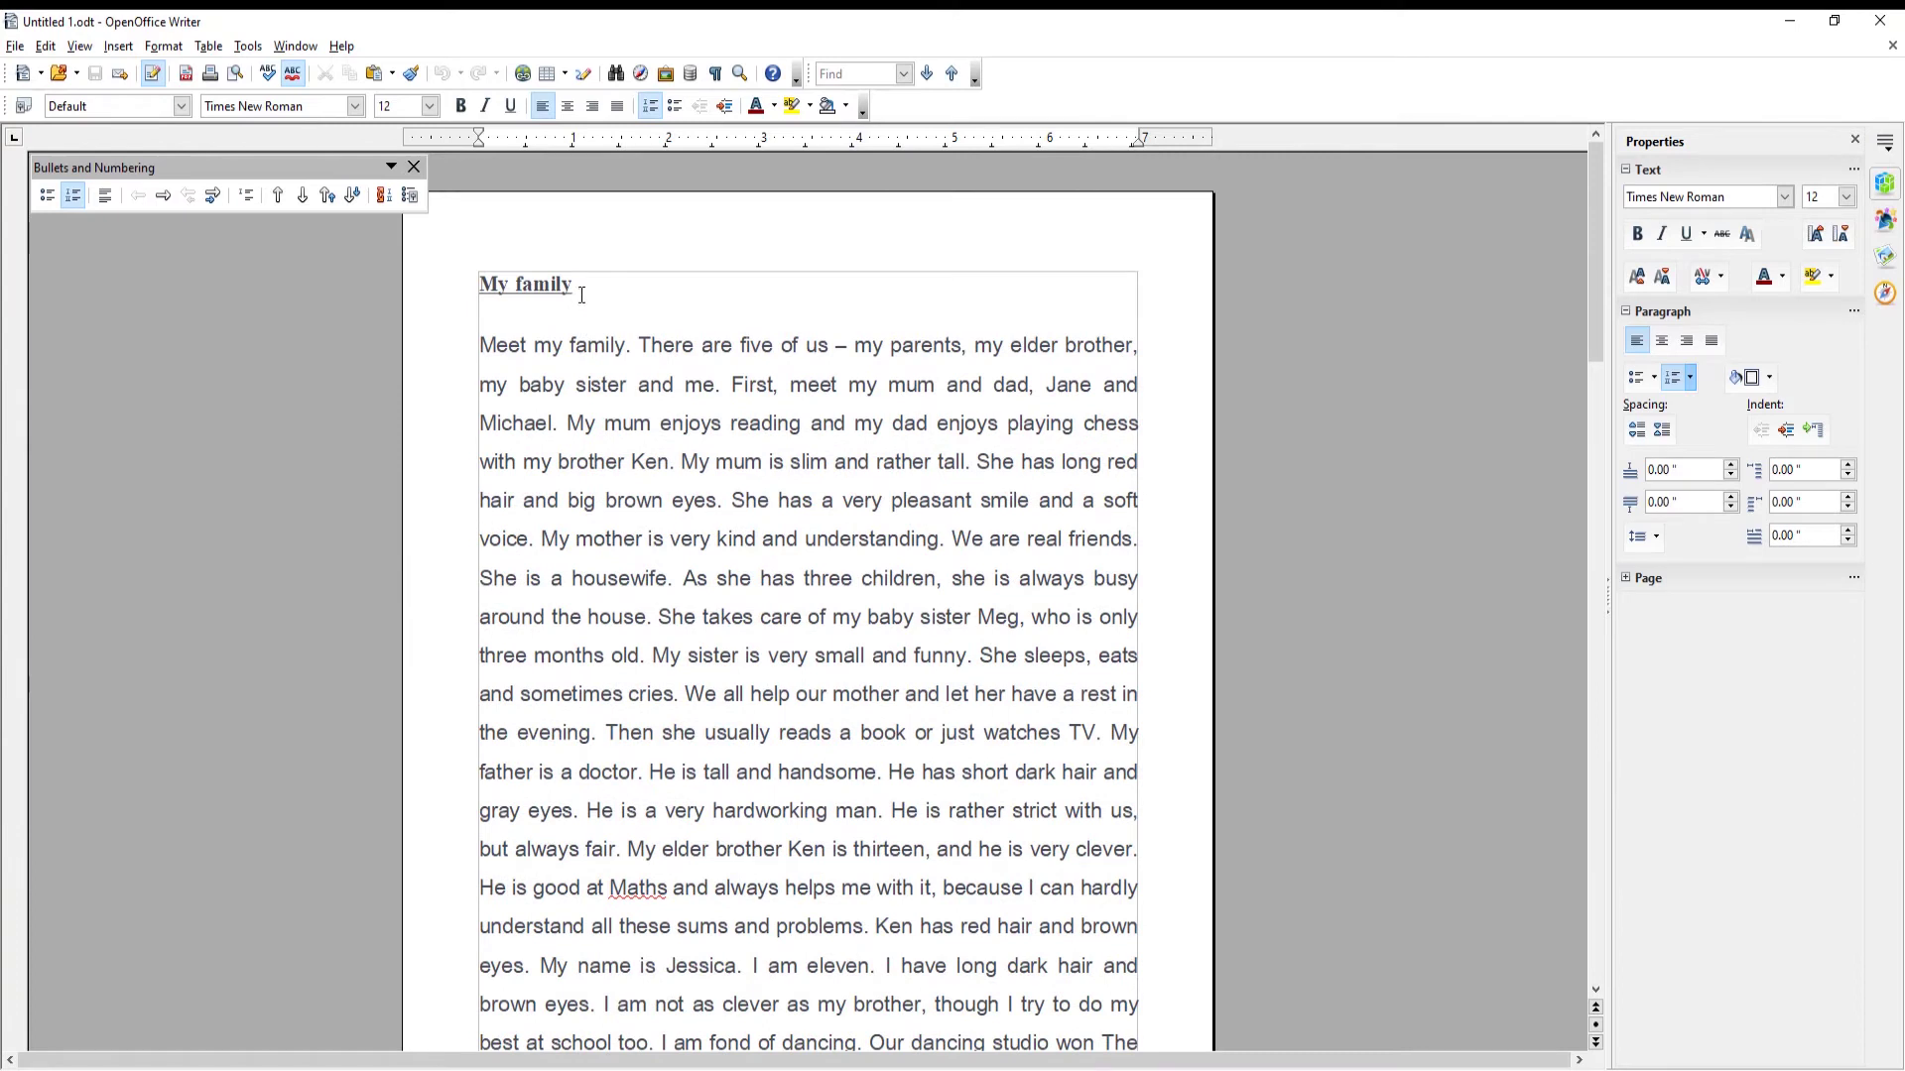
drag(580, 294, 447, 283)
click(582, 426)
scroll(625, 595, down, 8)
scroll(645, 875, down, 6)
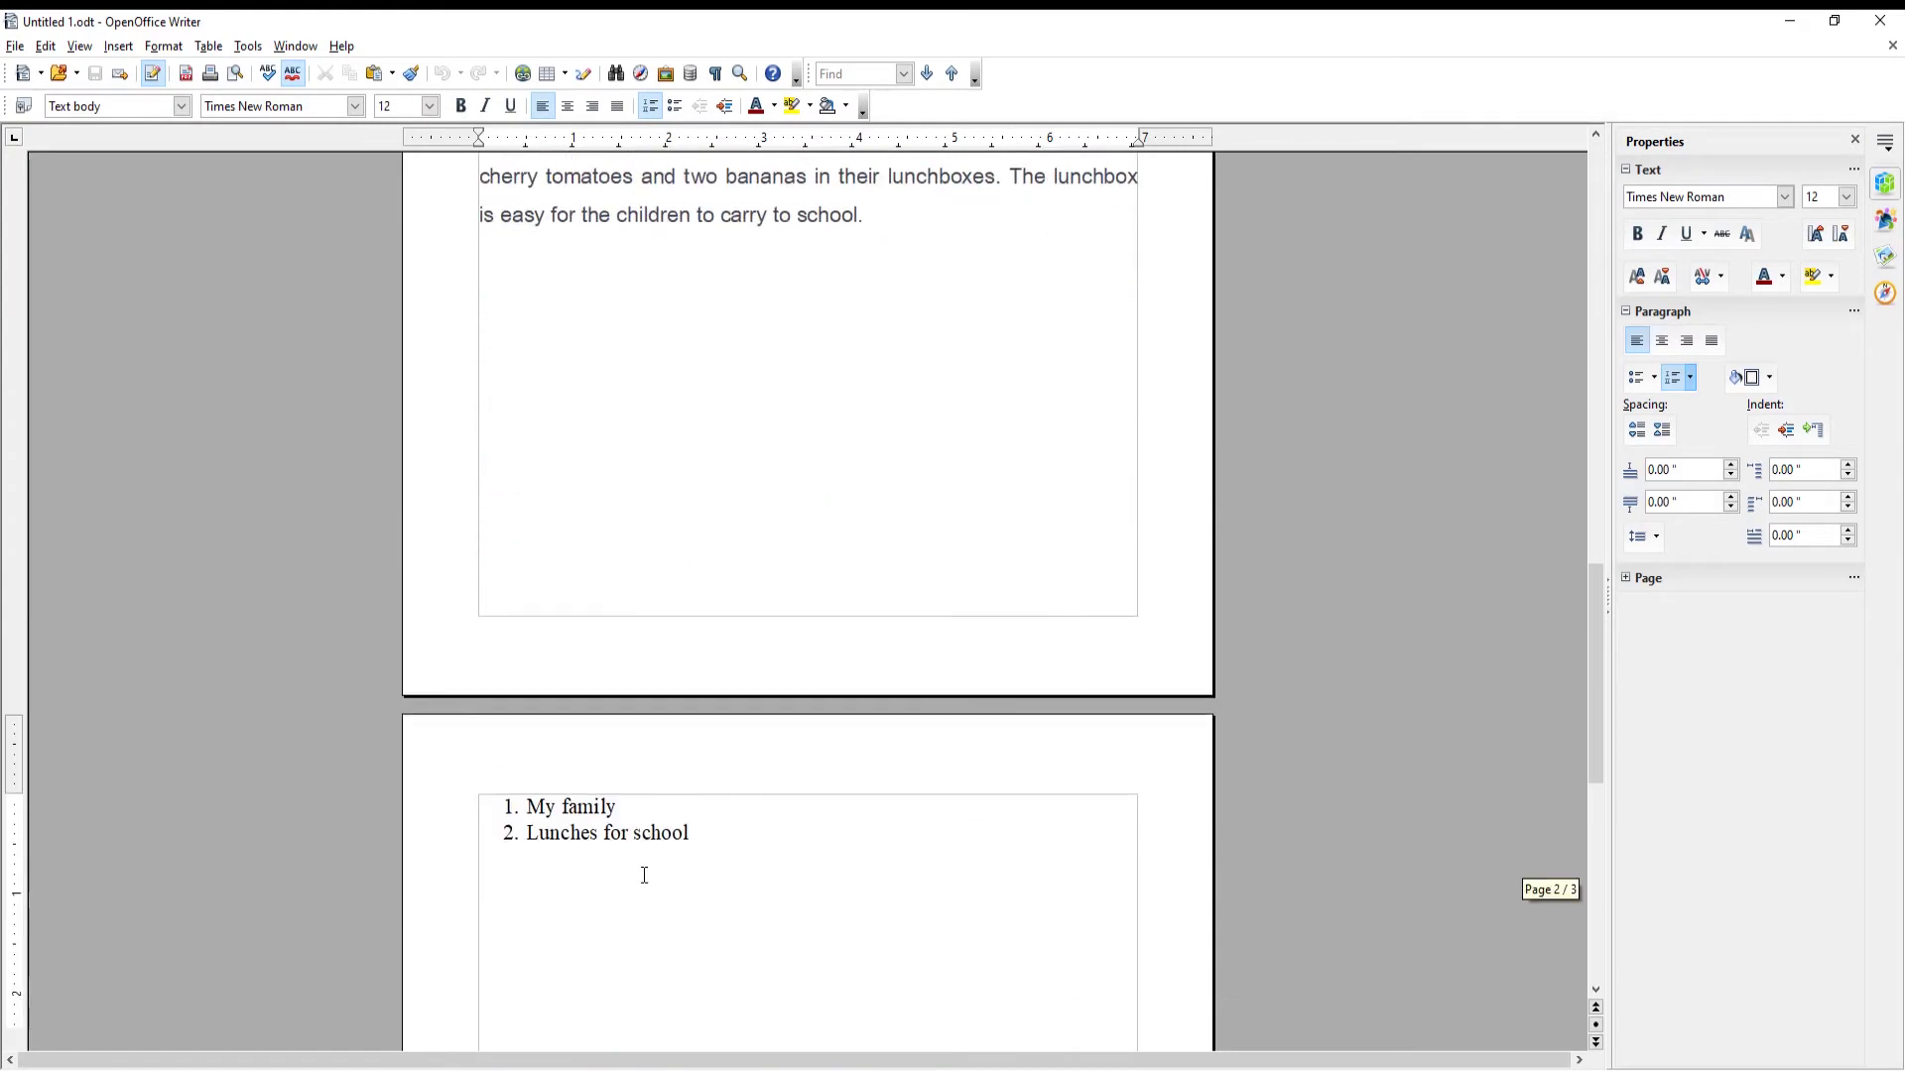
scroll(643, 875, down, 3)
mouse_move(689, 625)
mouse_down()
mouse_move(528, 626)
mouse_move(655, 625)
mouse_up()
key(ctrl+v)
scroll(656, 570, up, 5)
click(708, 662)
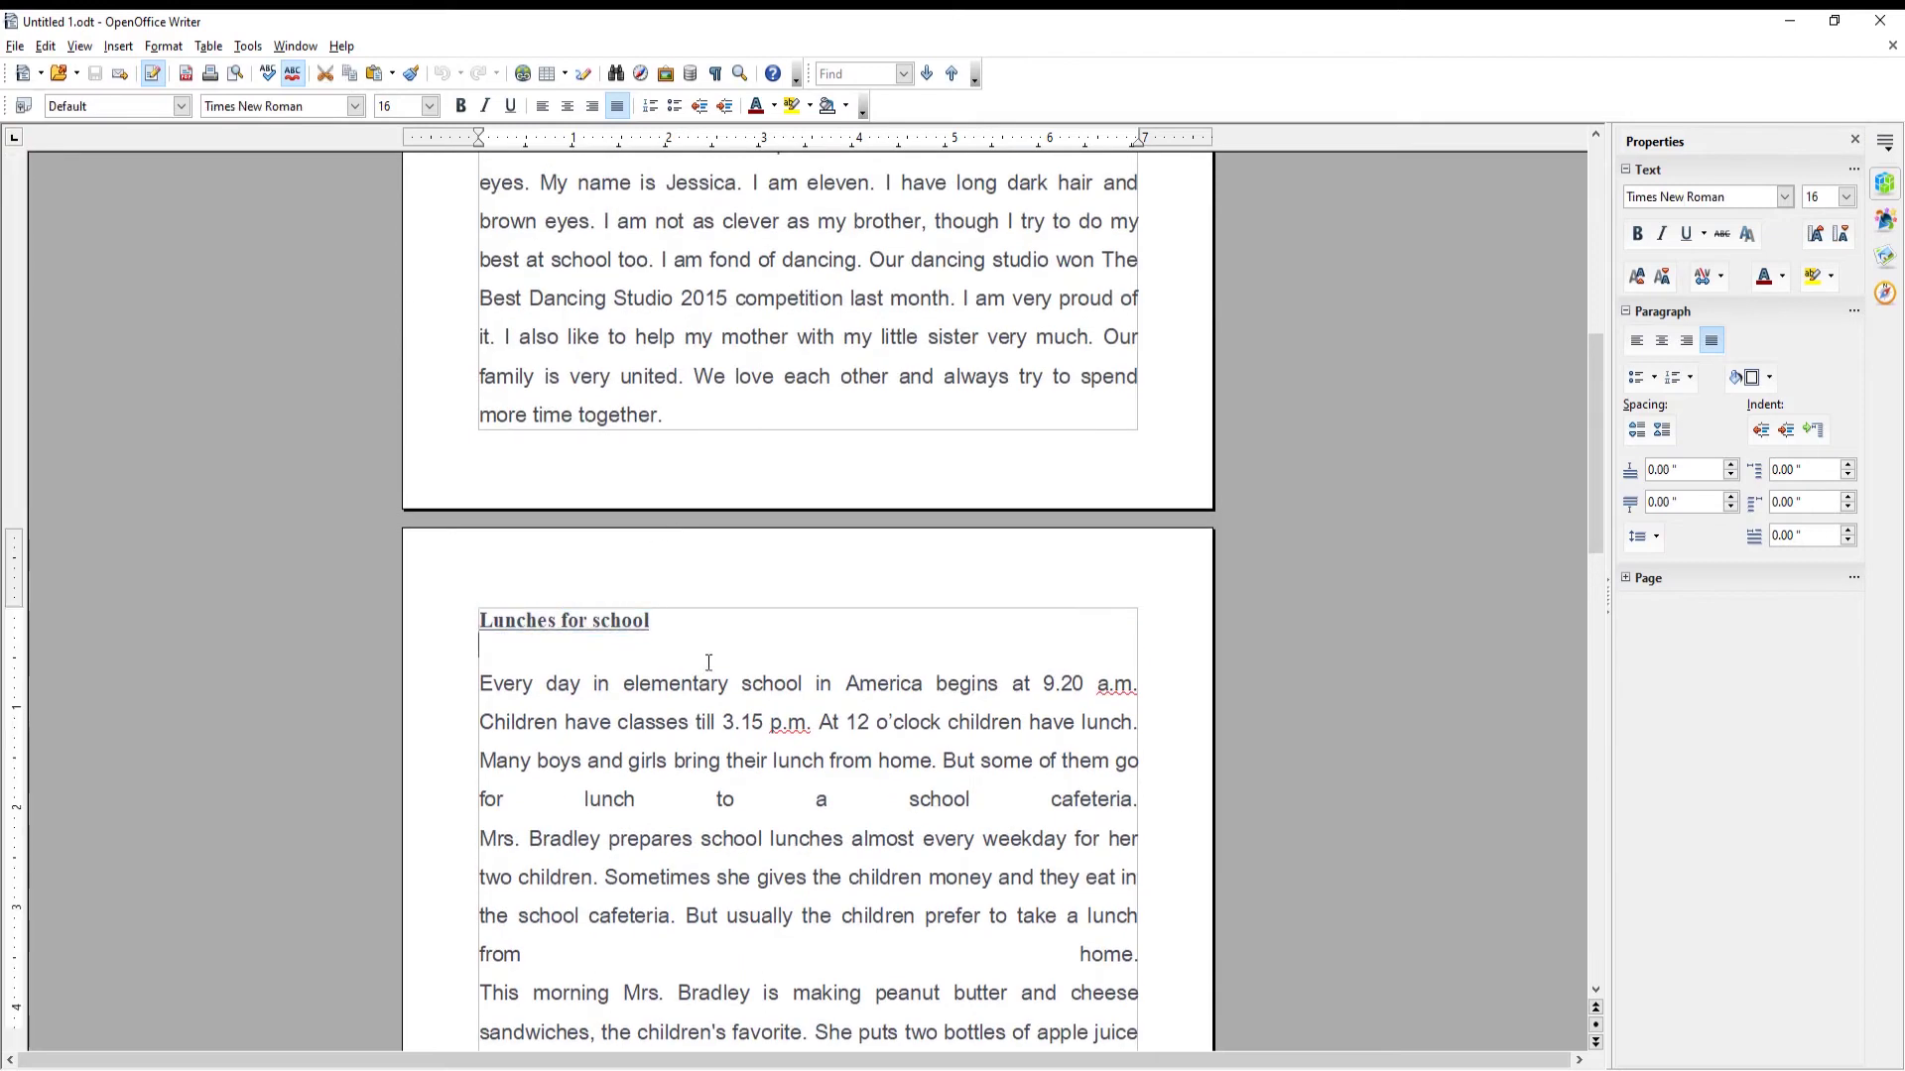
scroll(694, 672, up, 10)
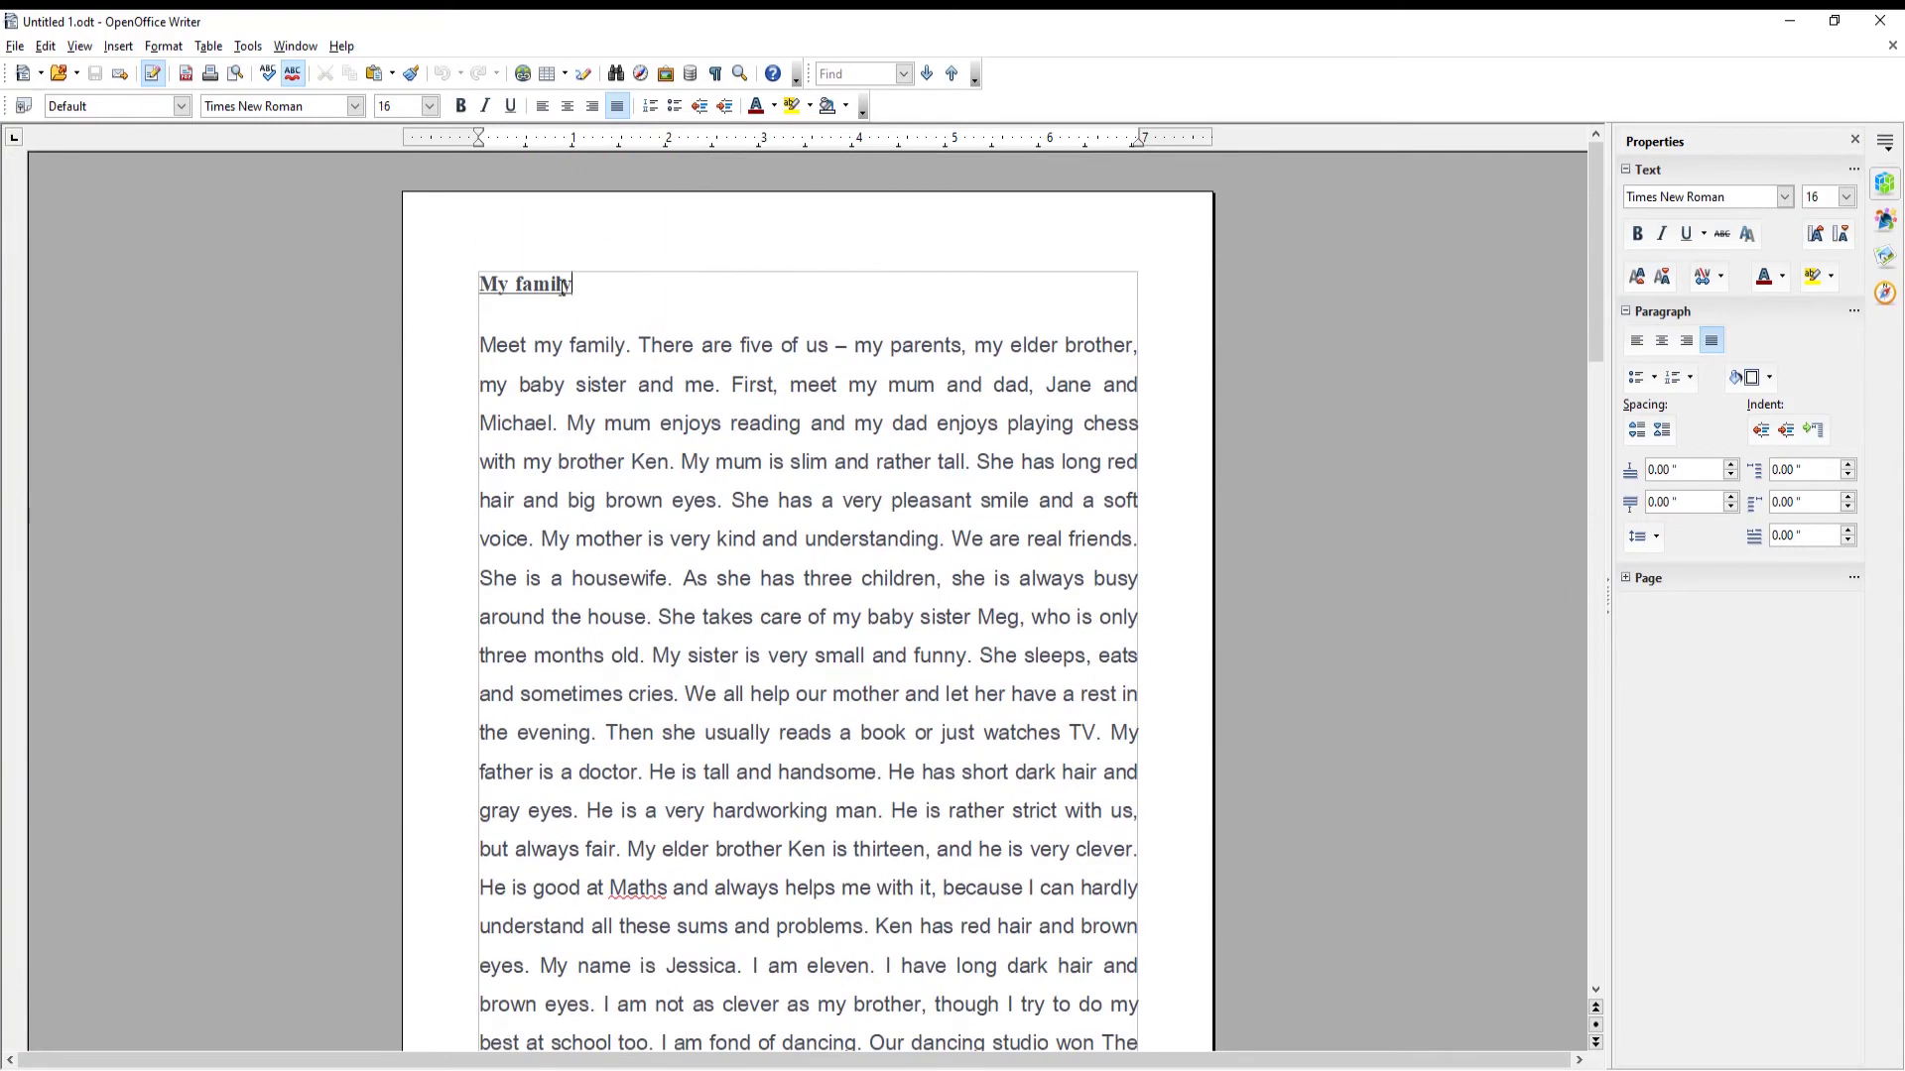
drag(563, 286, 479, 286)
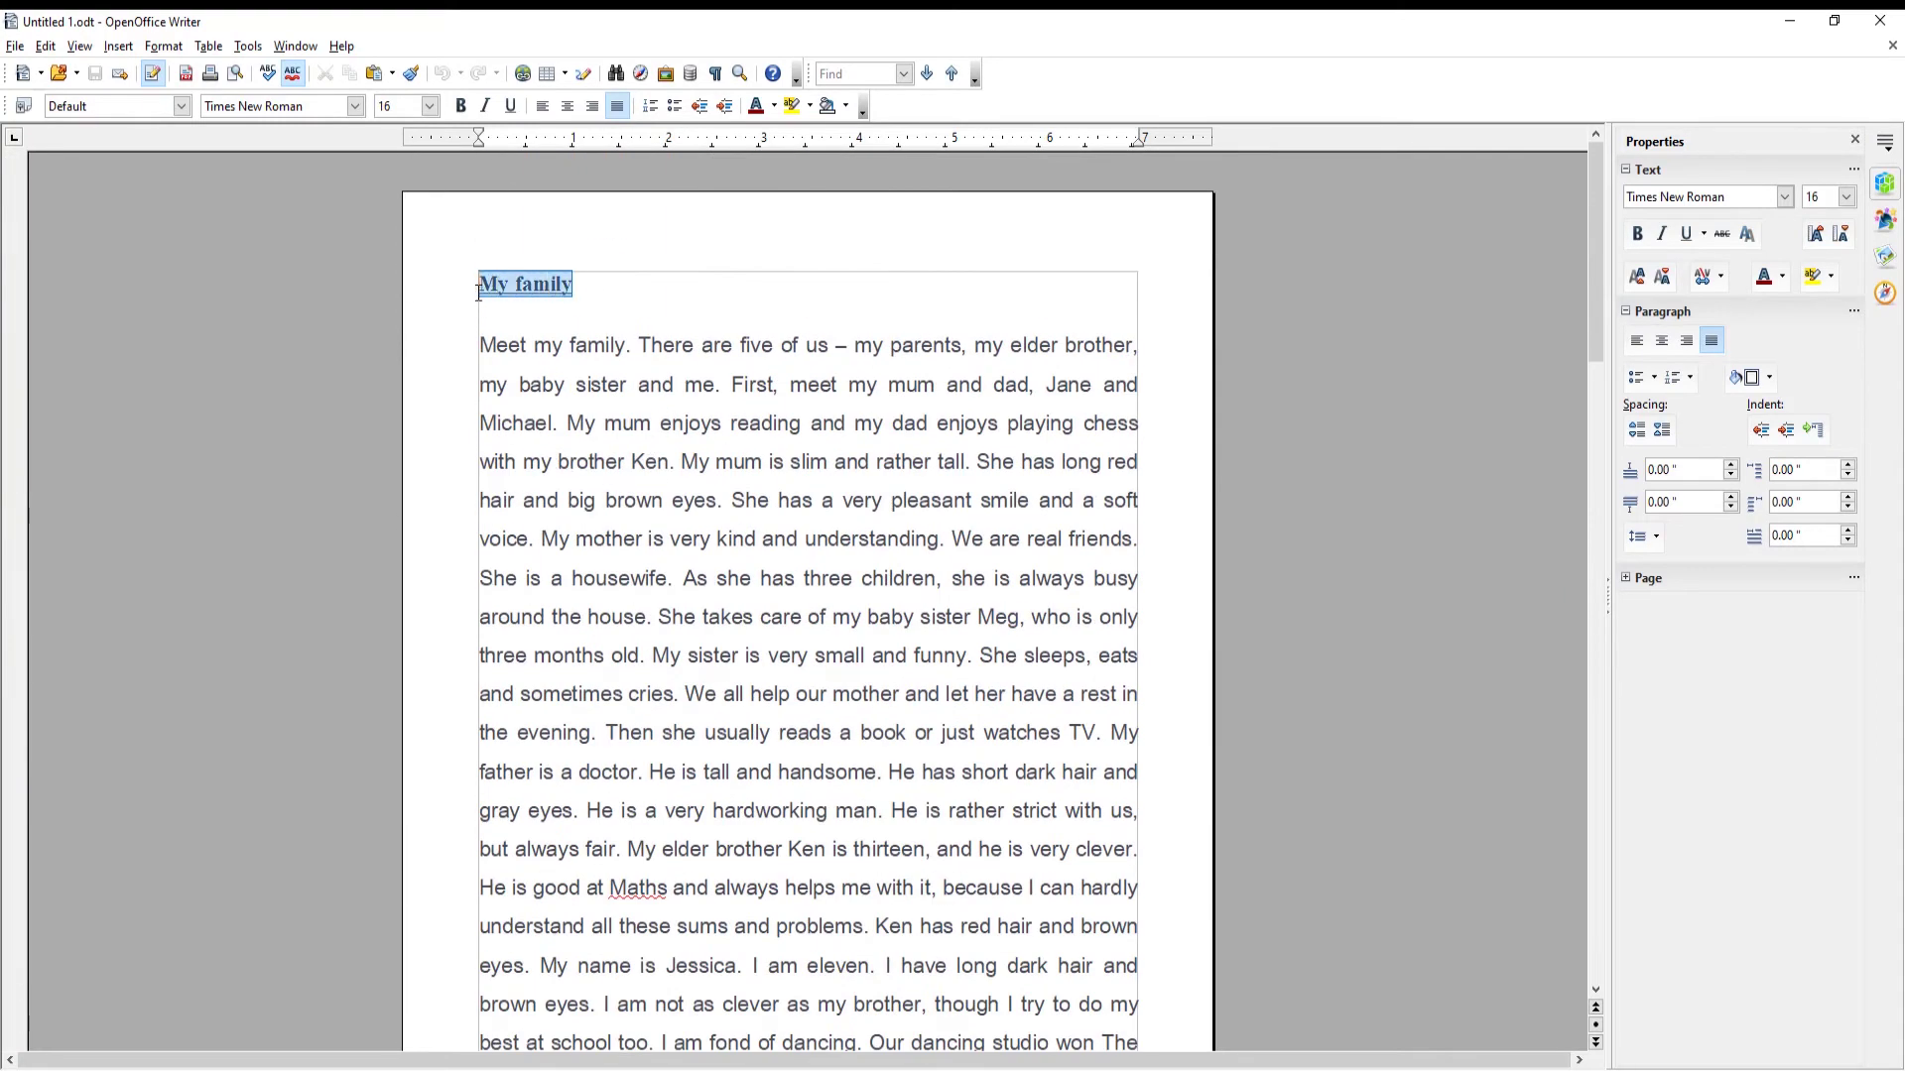
Insert a bookmark named 'Family' on the 'My family' title
click(120, 47)
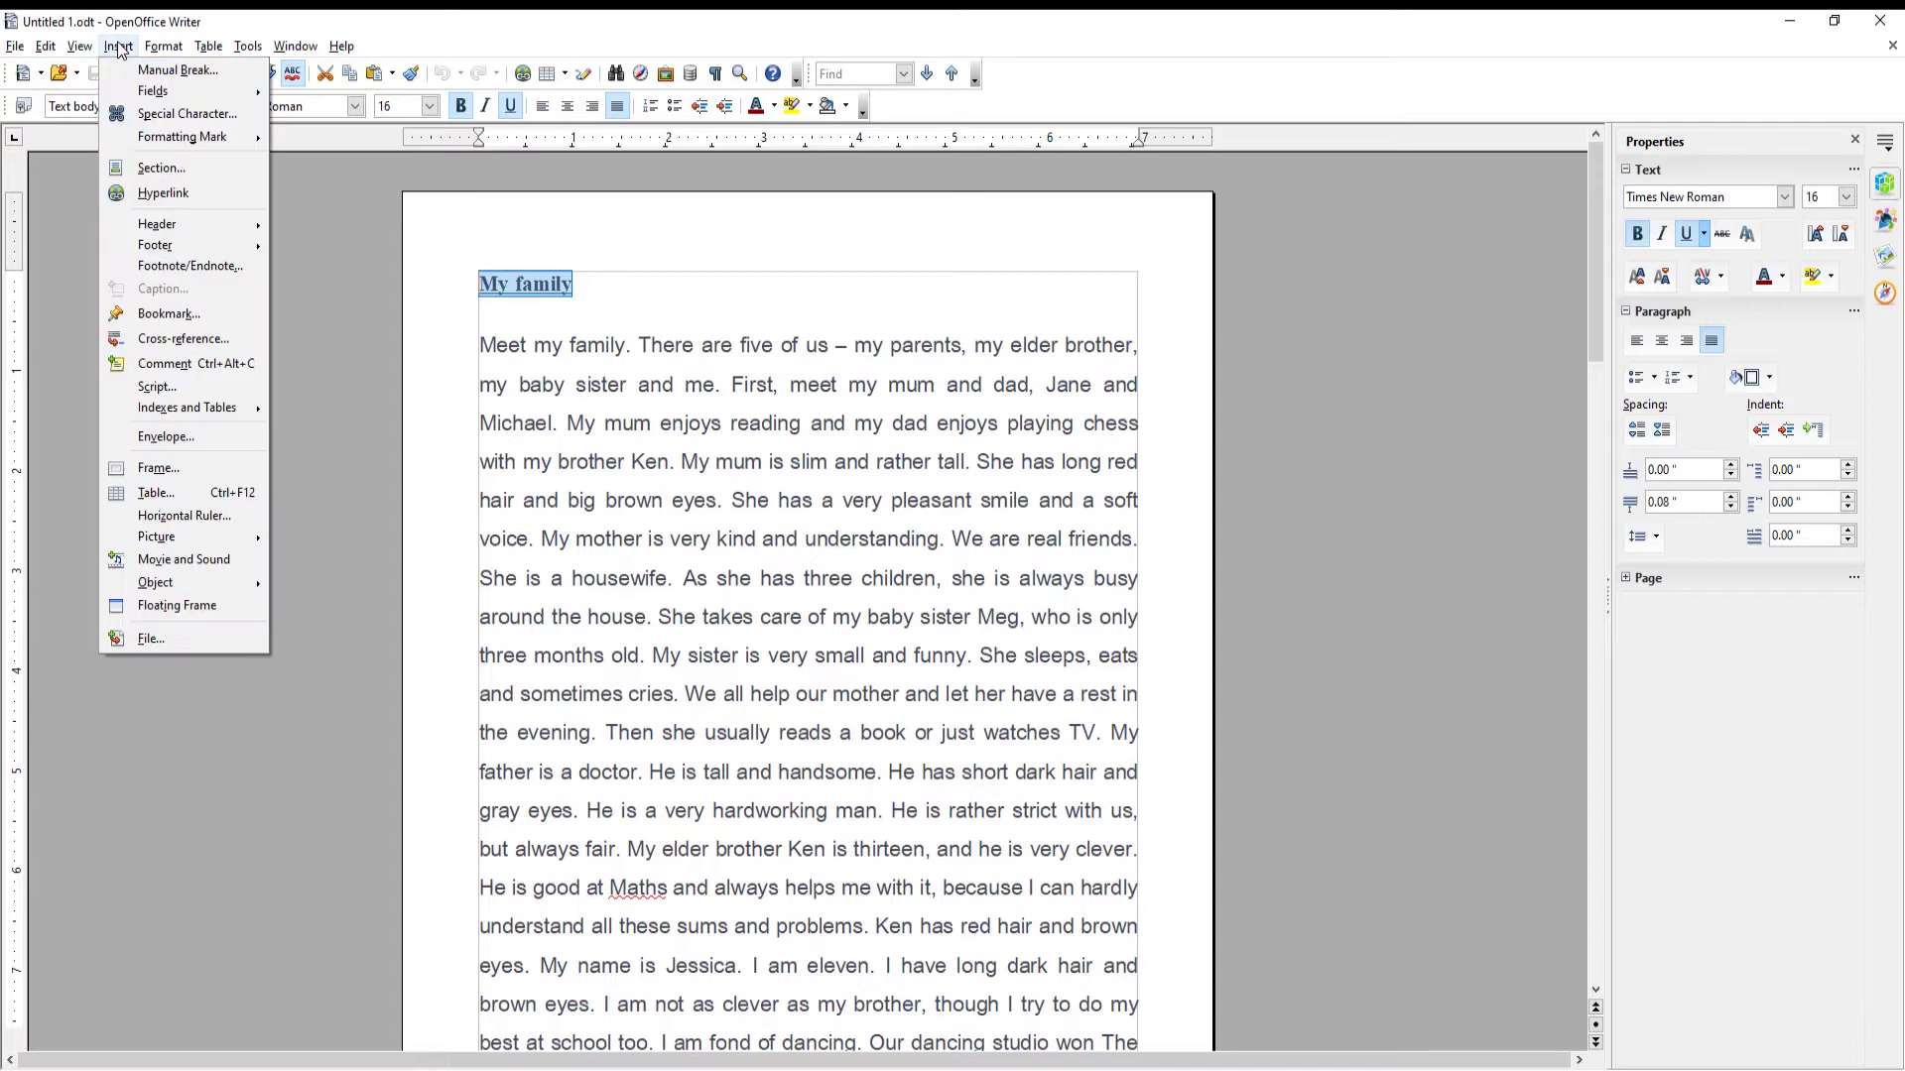
click(188, 314)
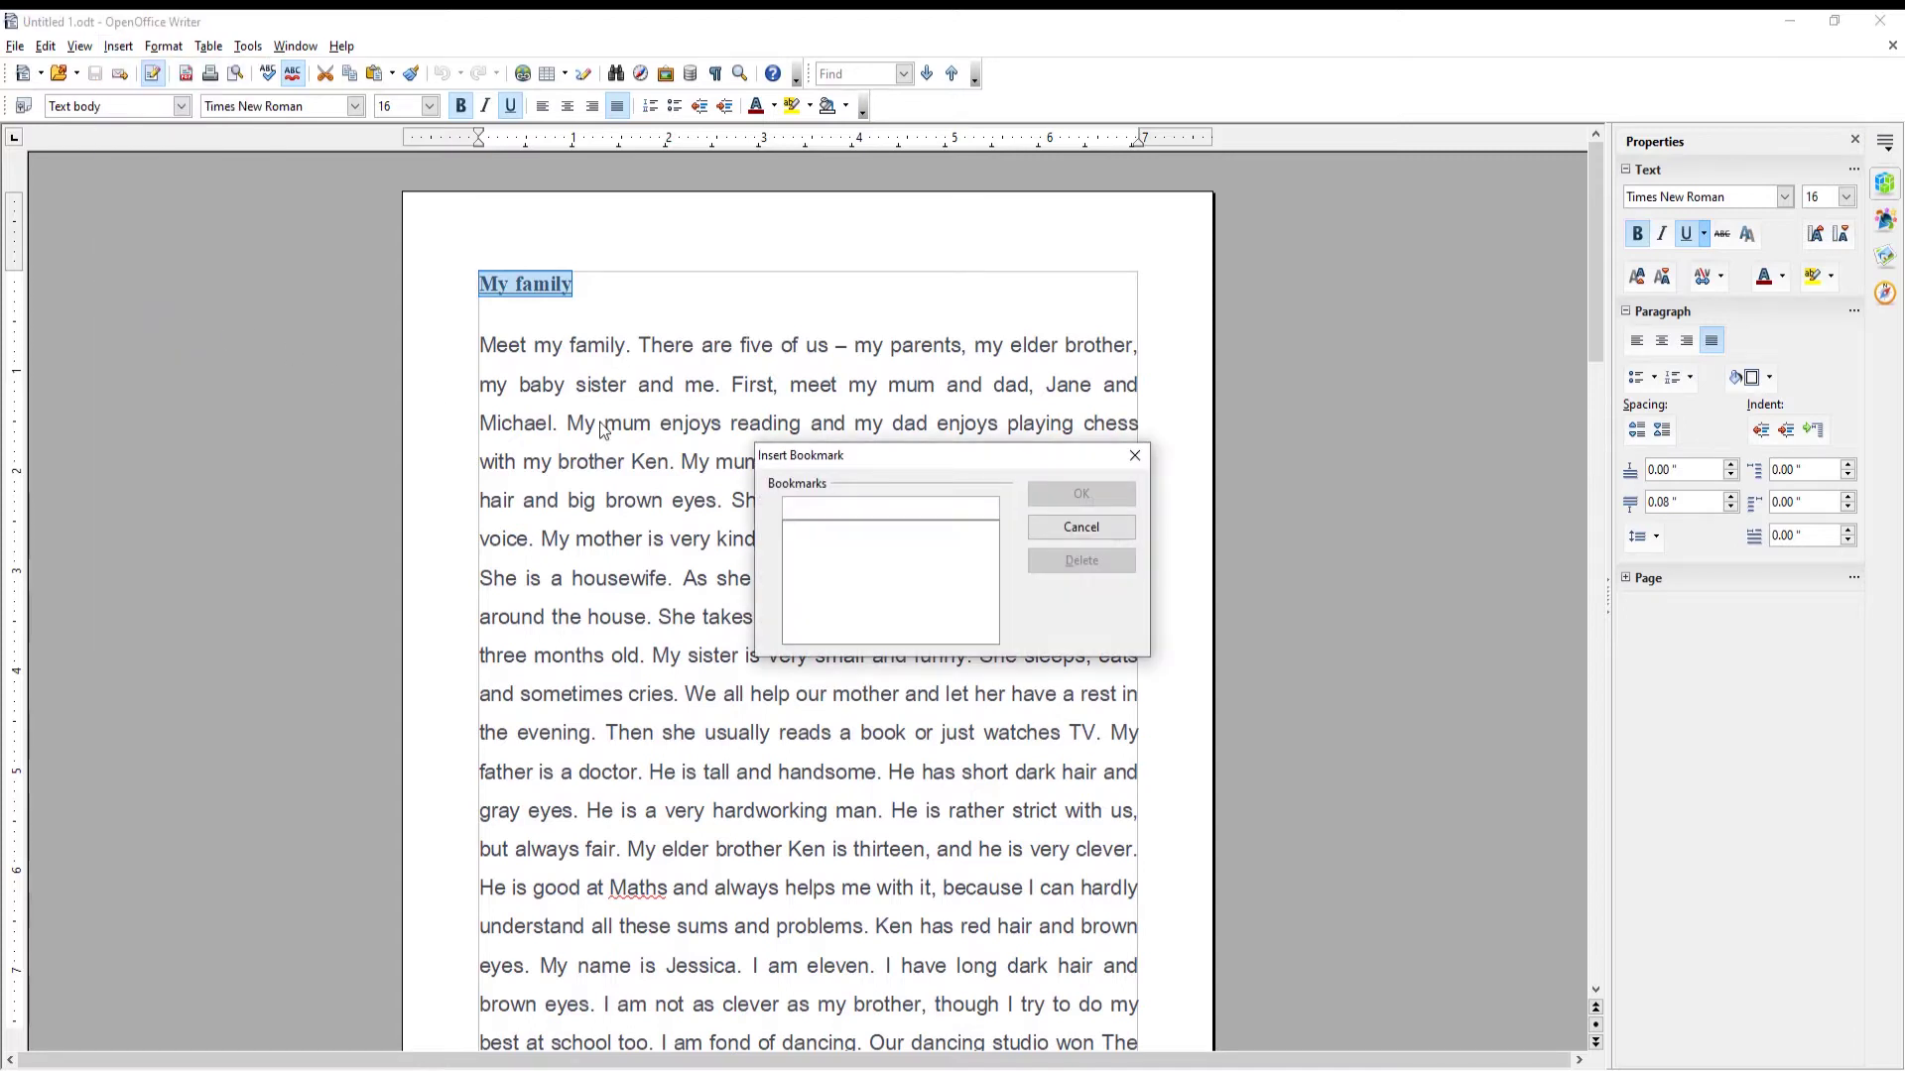
text(f)
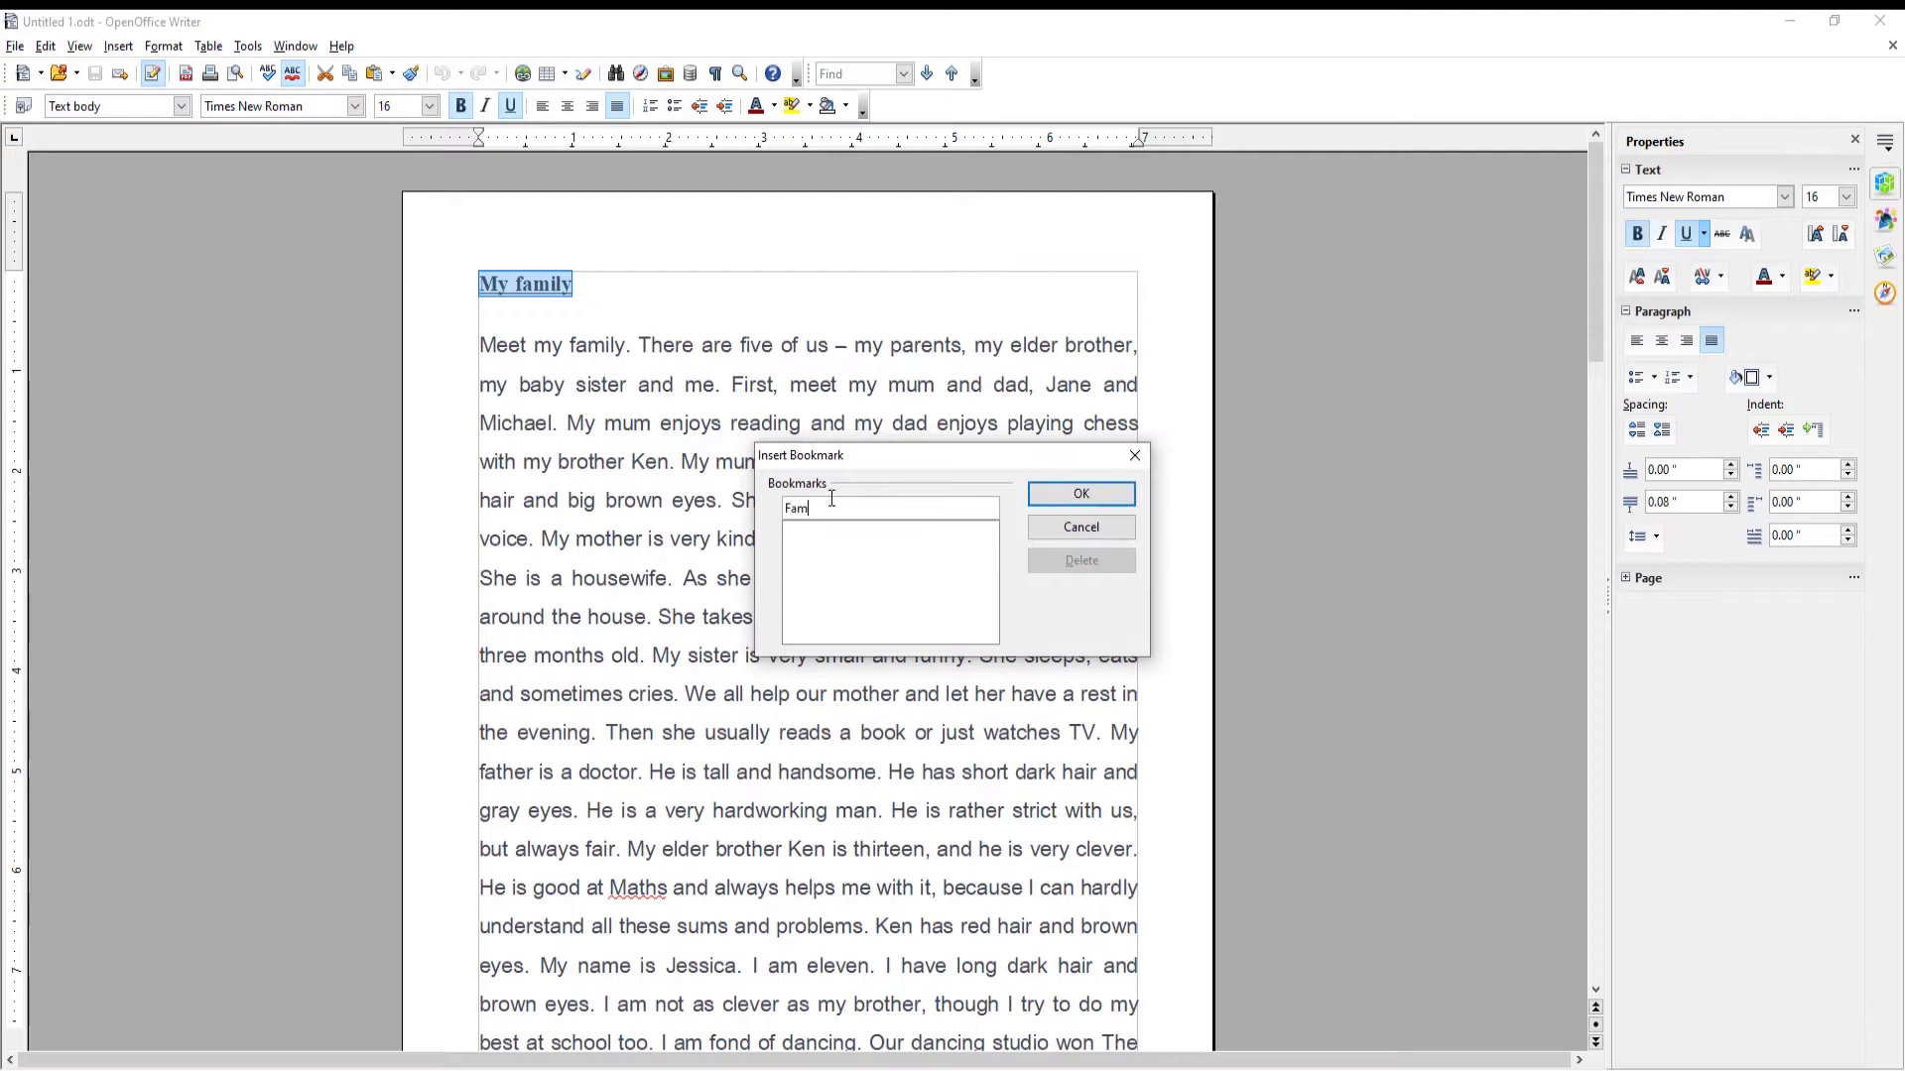
click(1081, 495)
scroll(939, 571, down, 15)
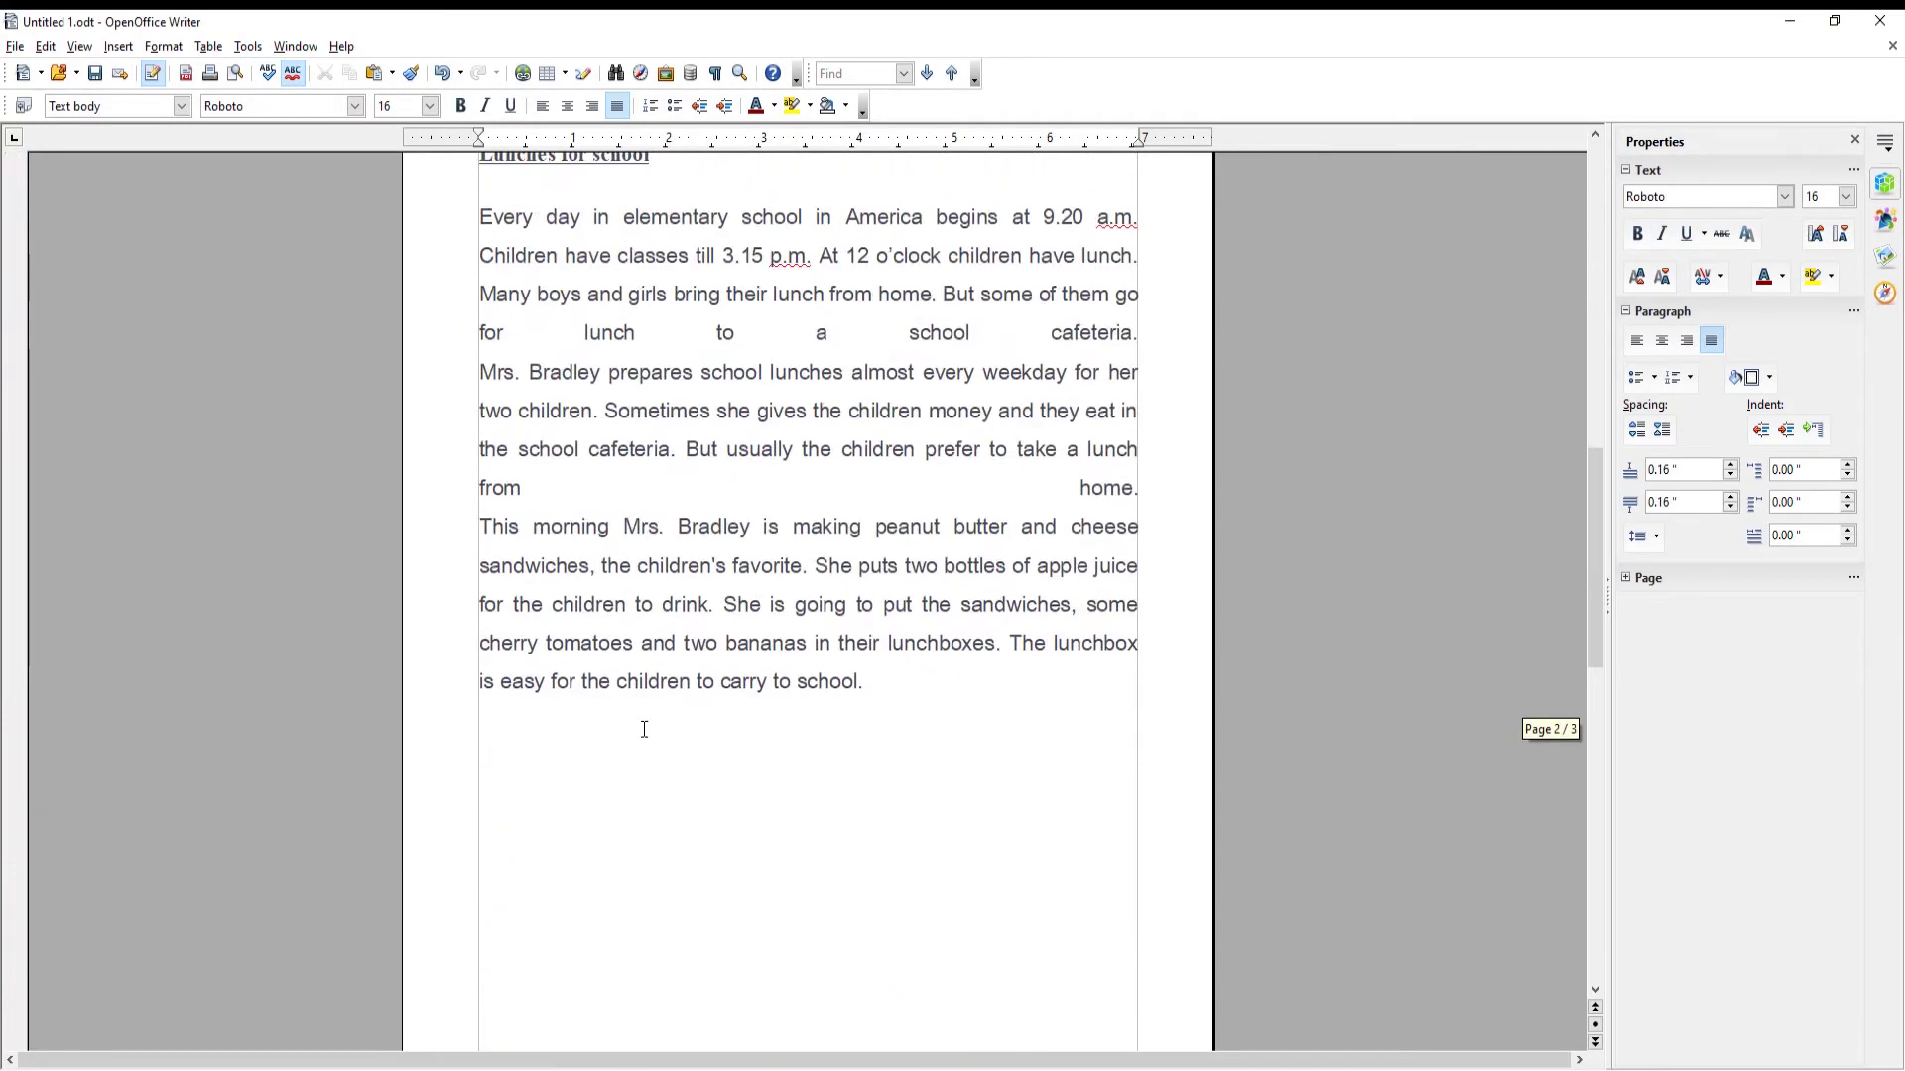
Hyperlink the 'My family' contents entry to the document bookmark 'Family'
drag(618, 807, 526, 808)
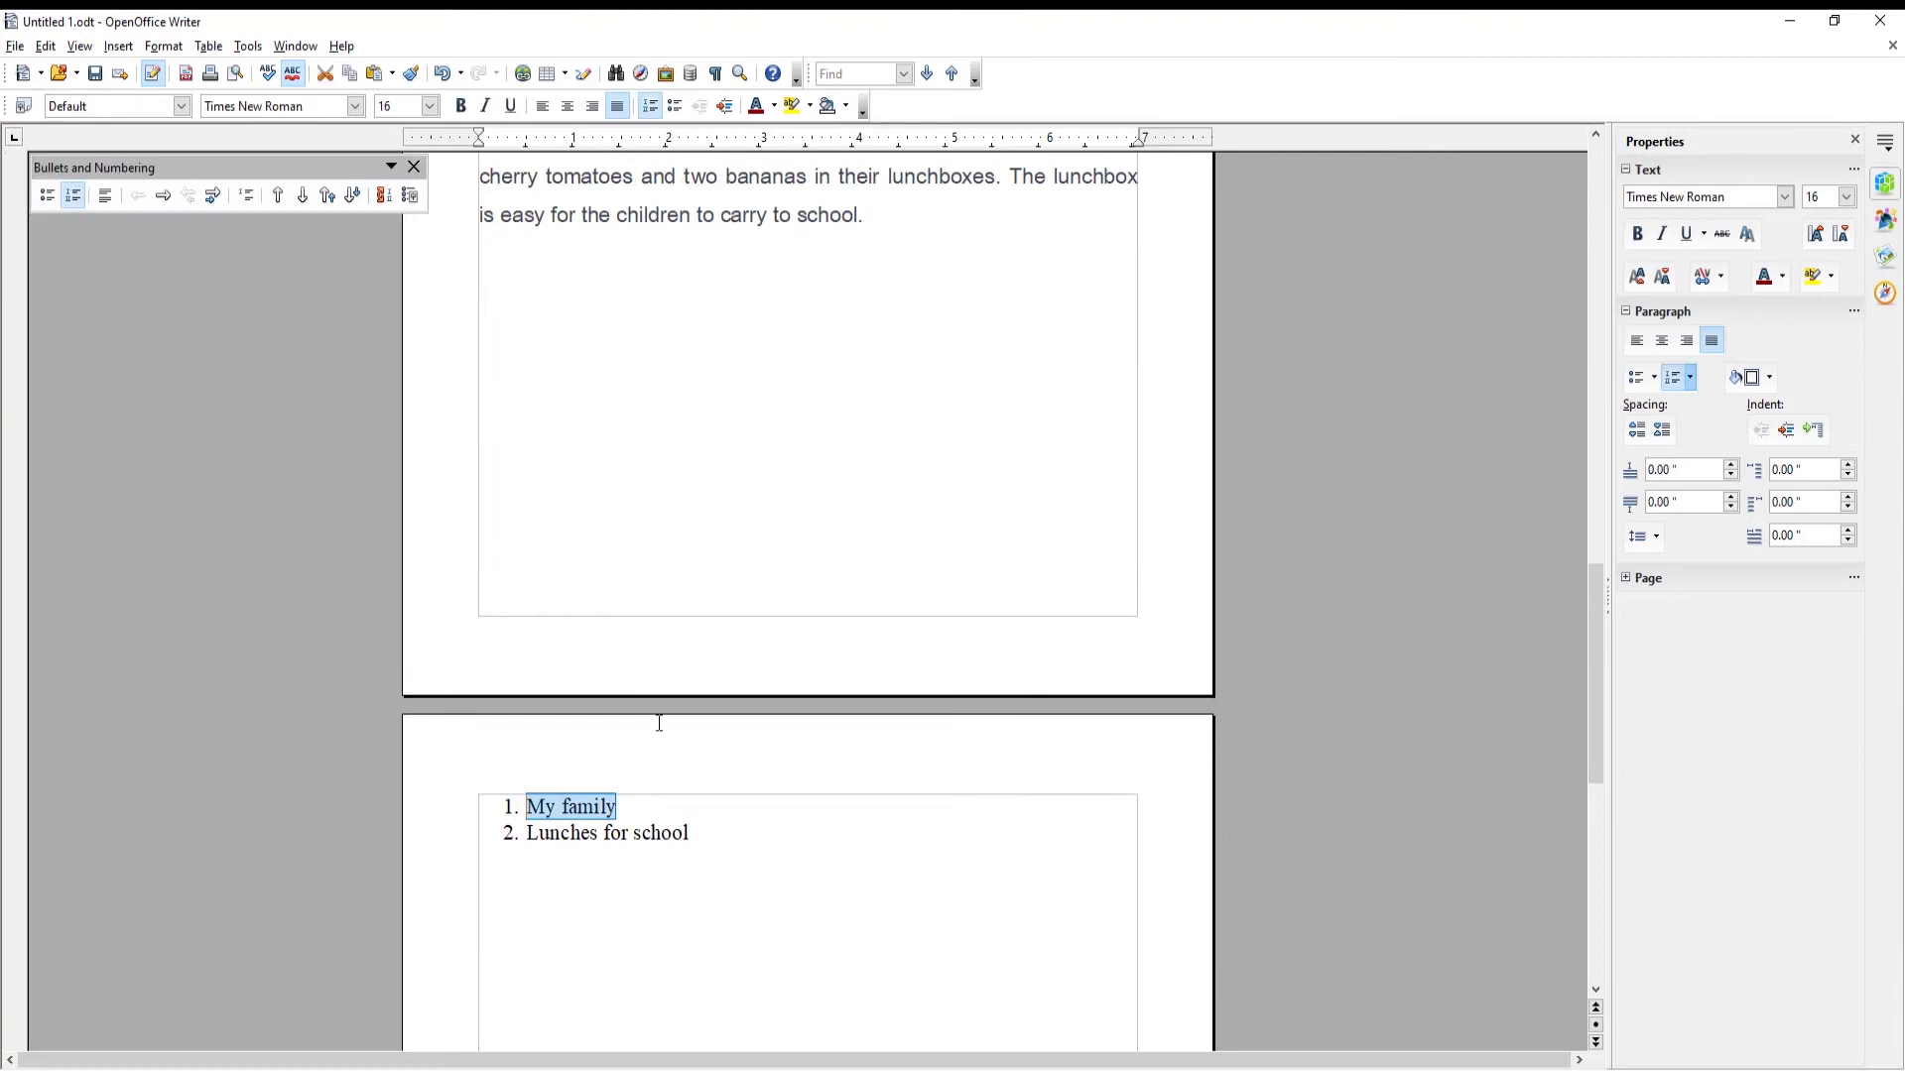
click(522, 76)
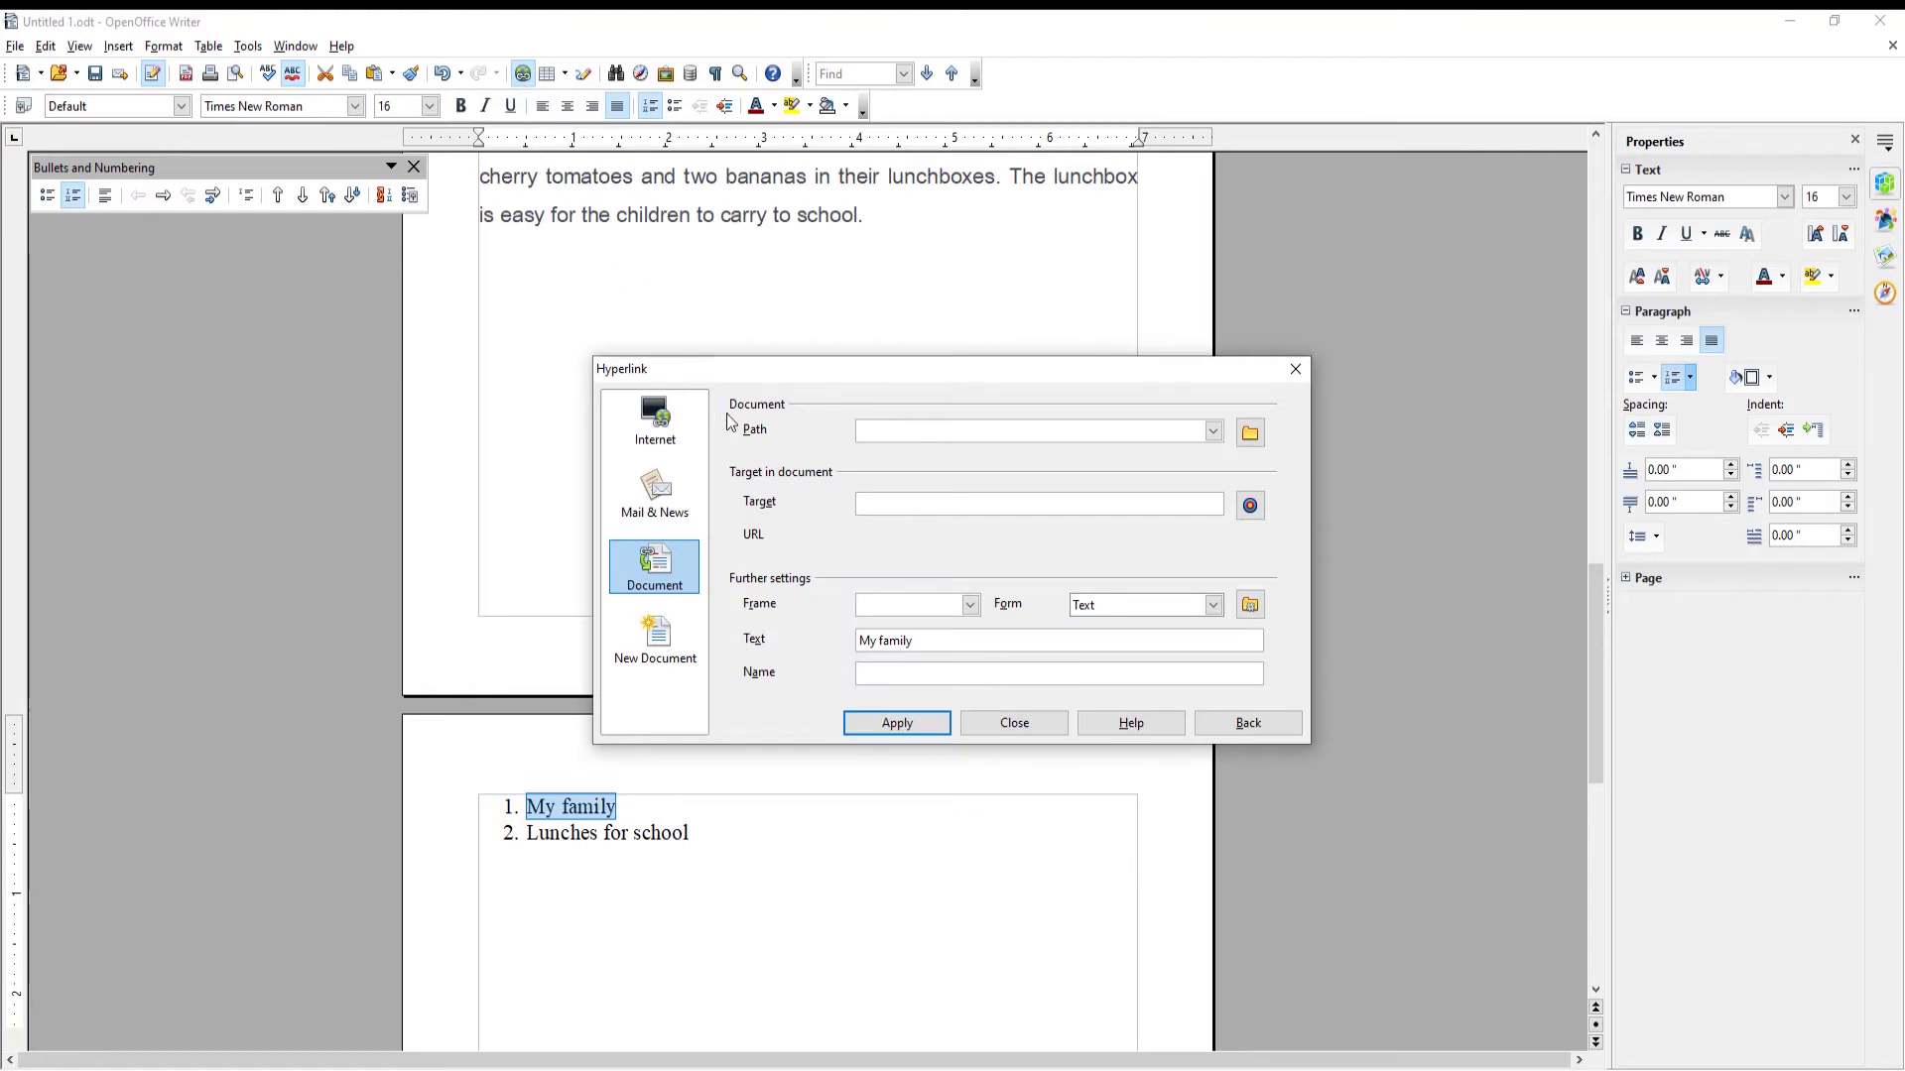
text(Family)
click(918, 730)
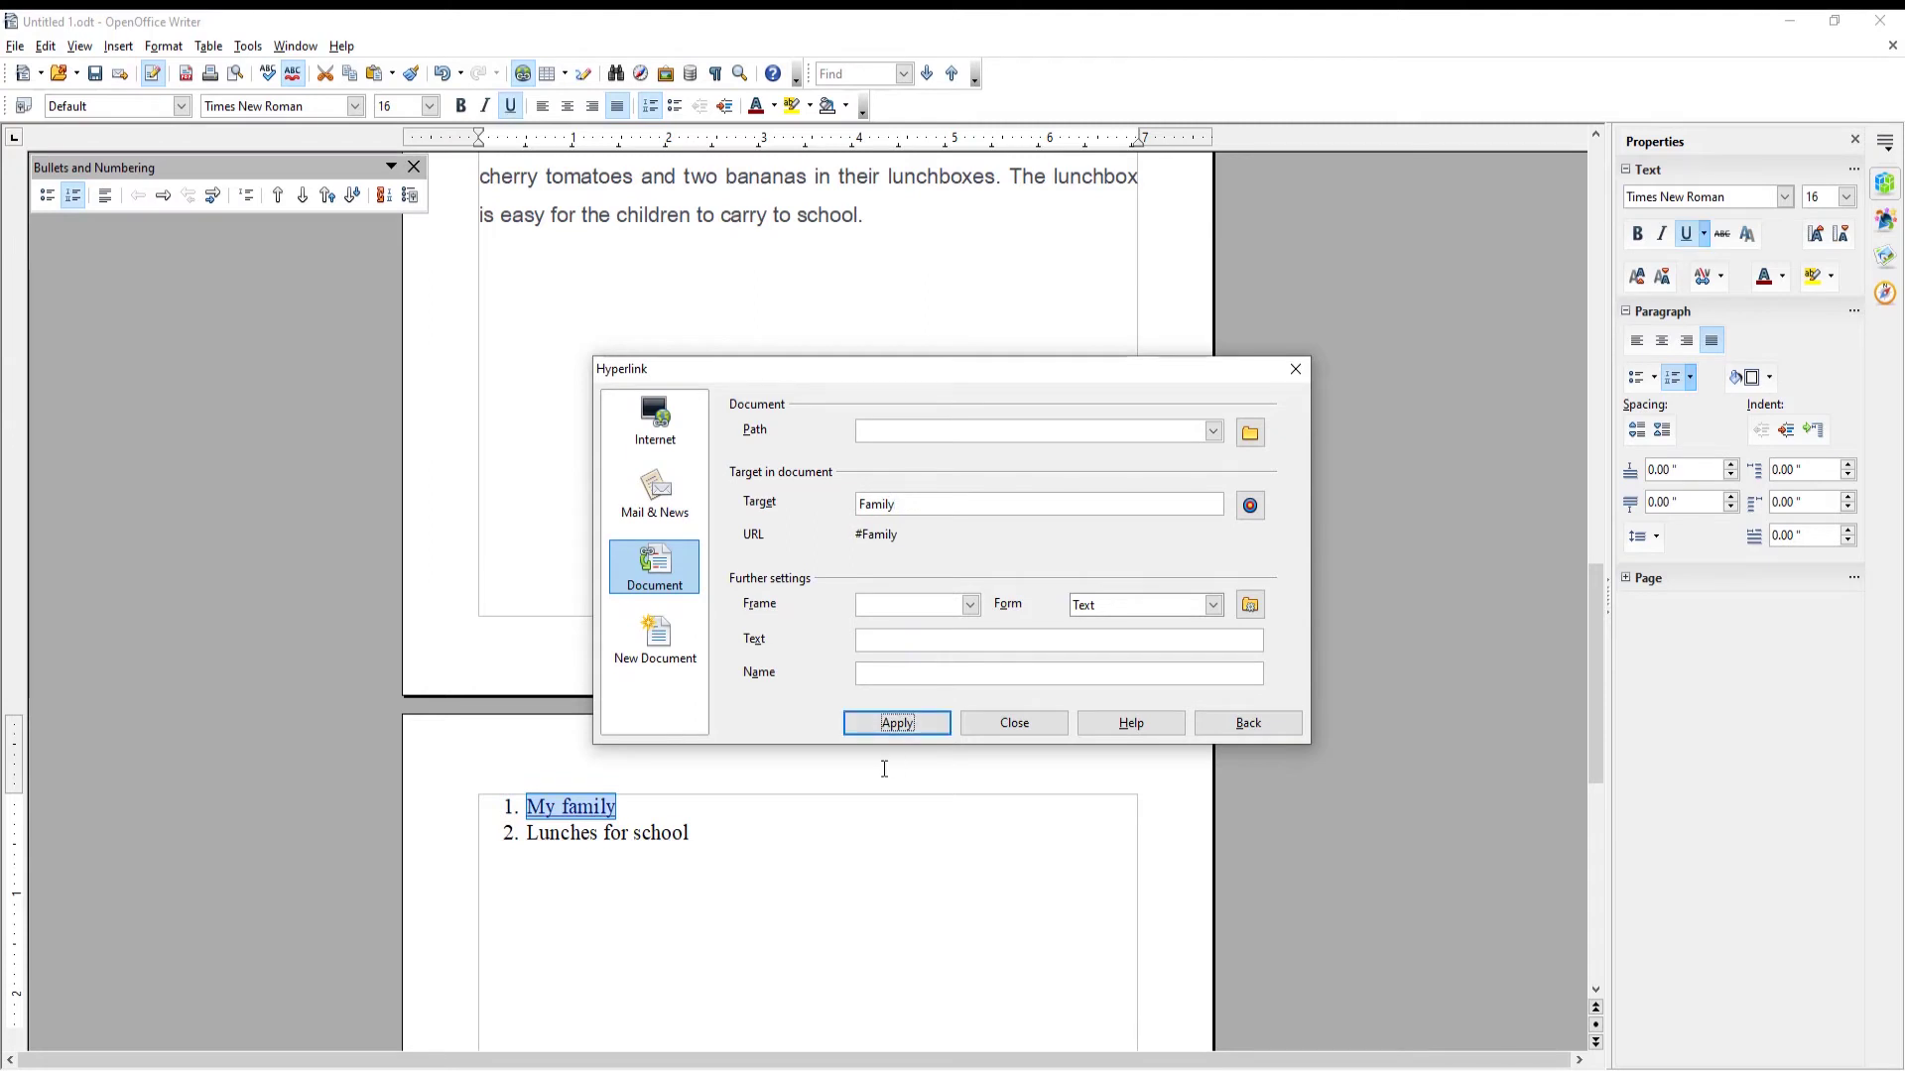
click(1030, 729)
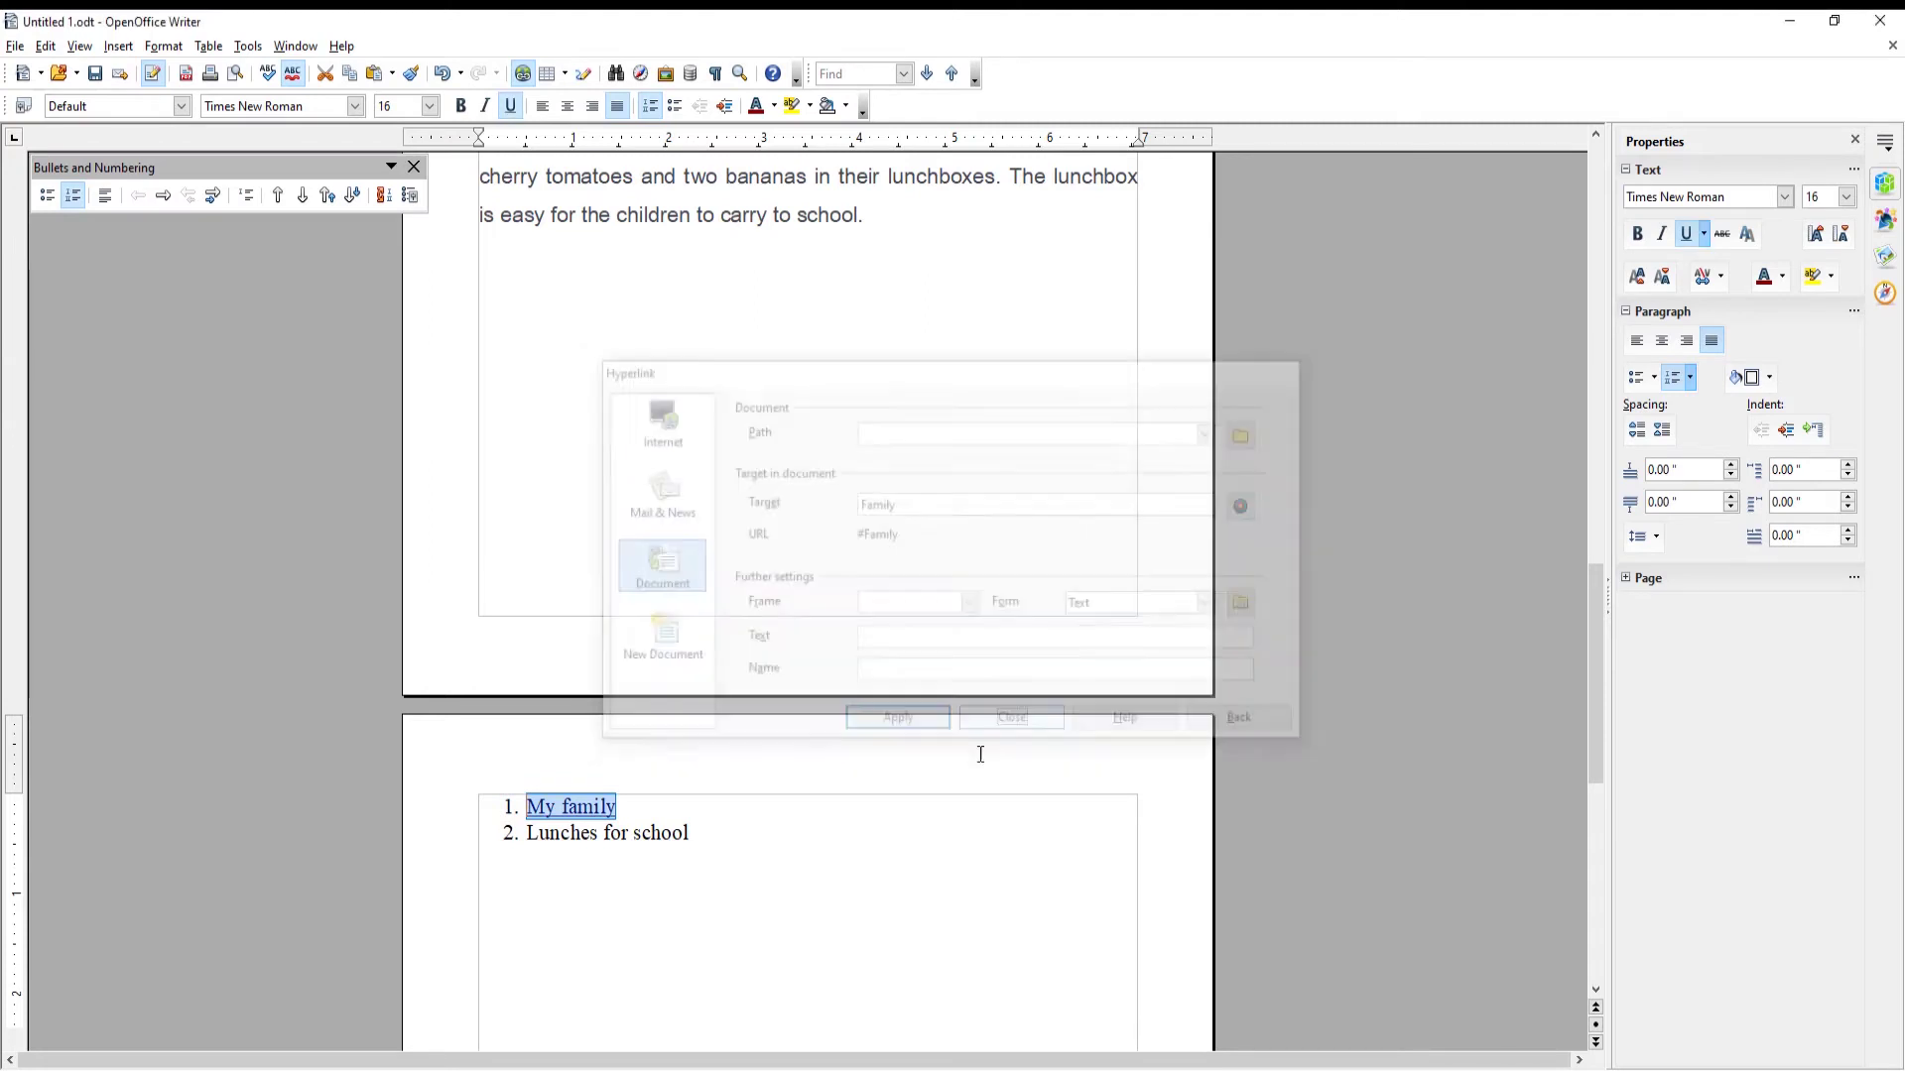
click(711, 788)
scroll(711, 789, up, 10)
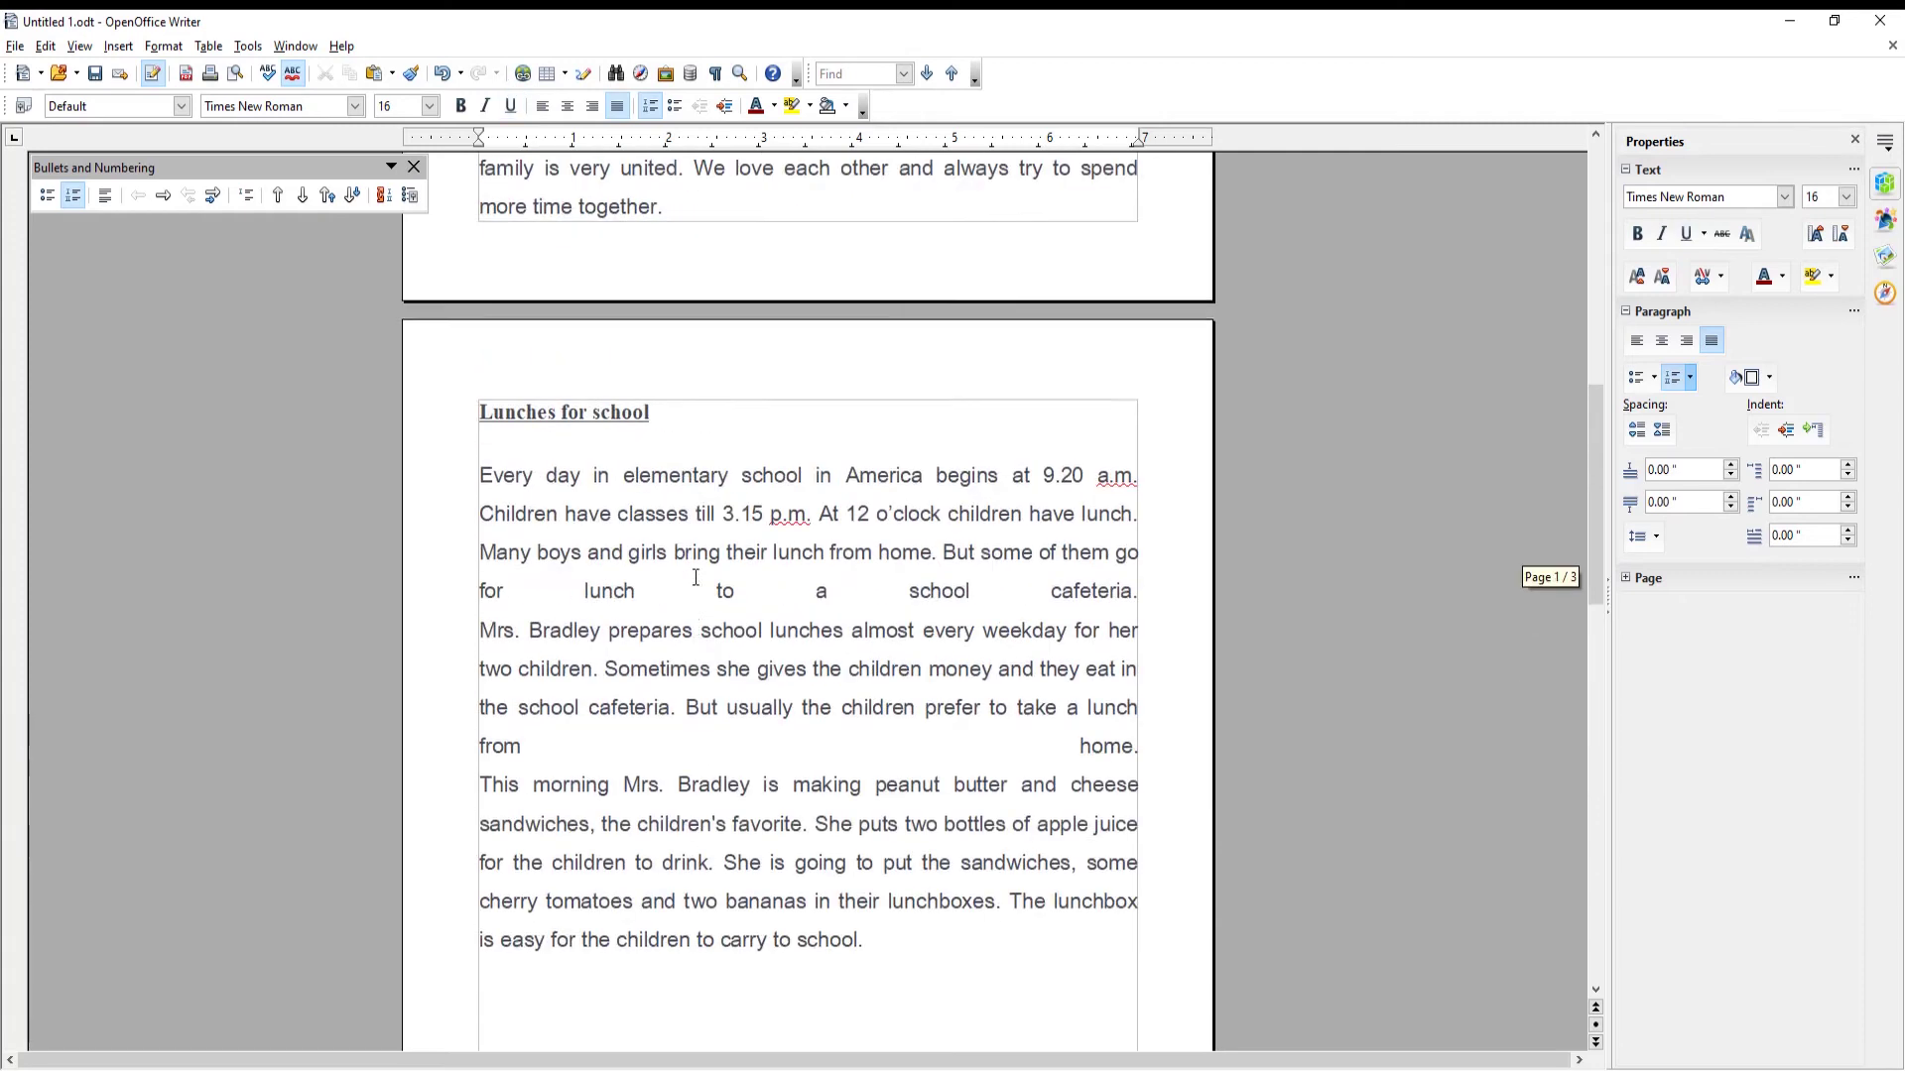
drag(653, 569, 479, 570)
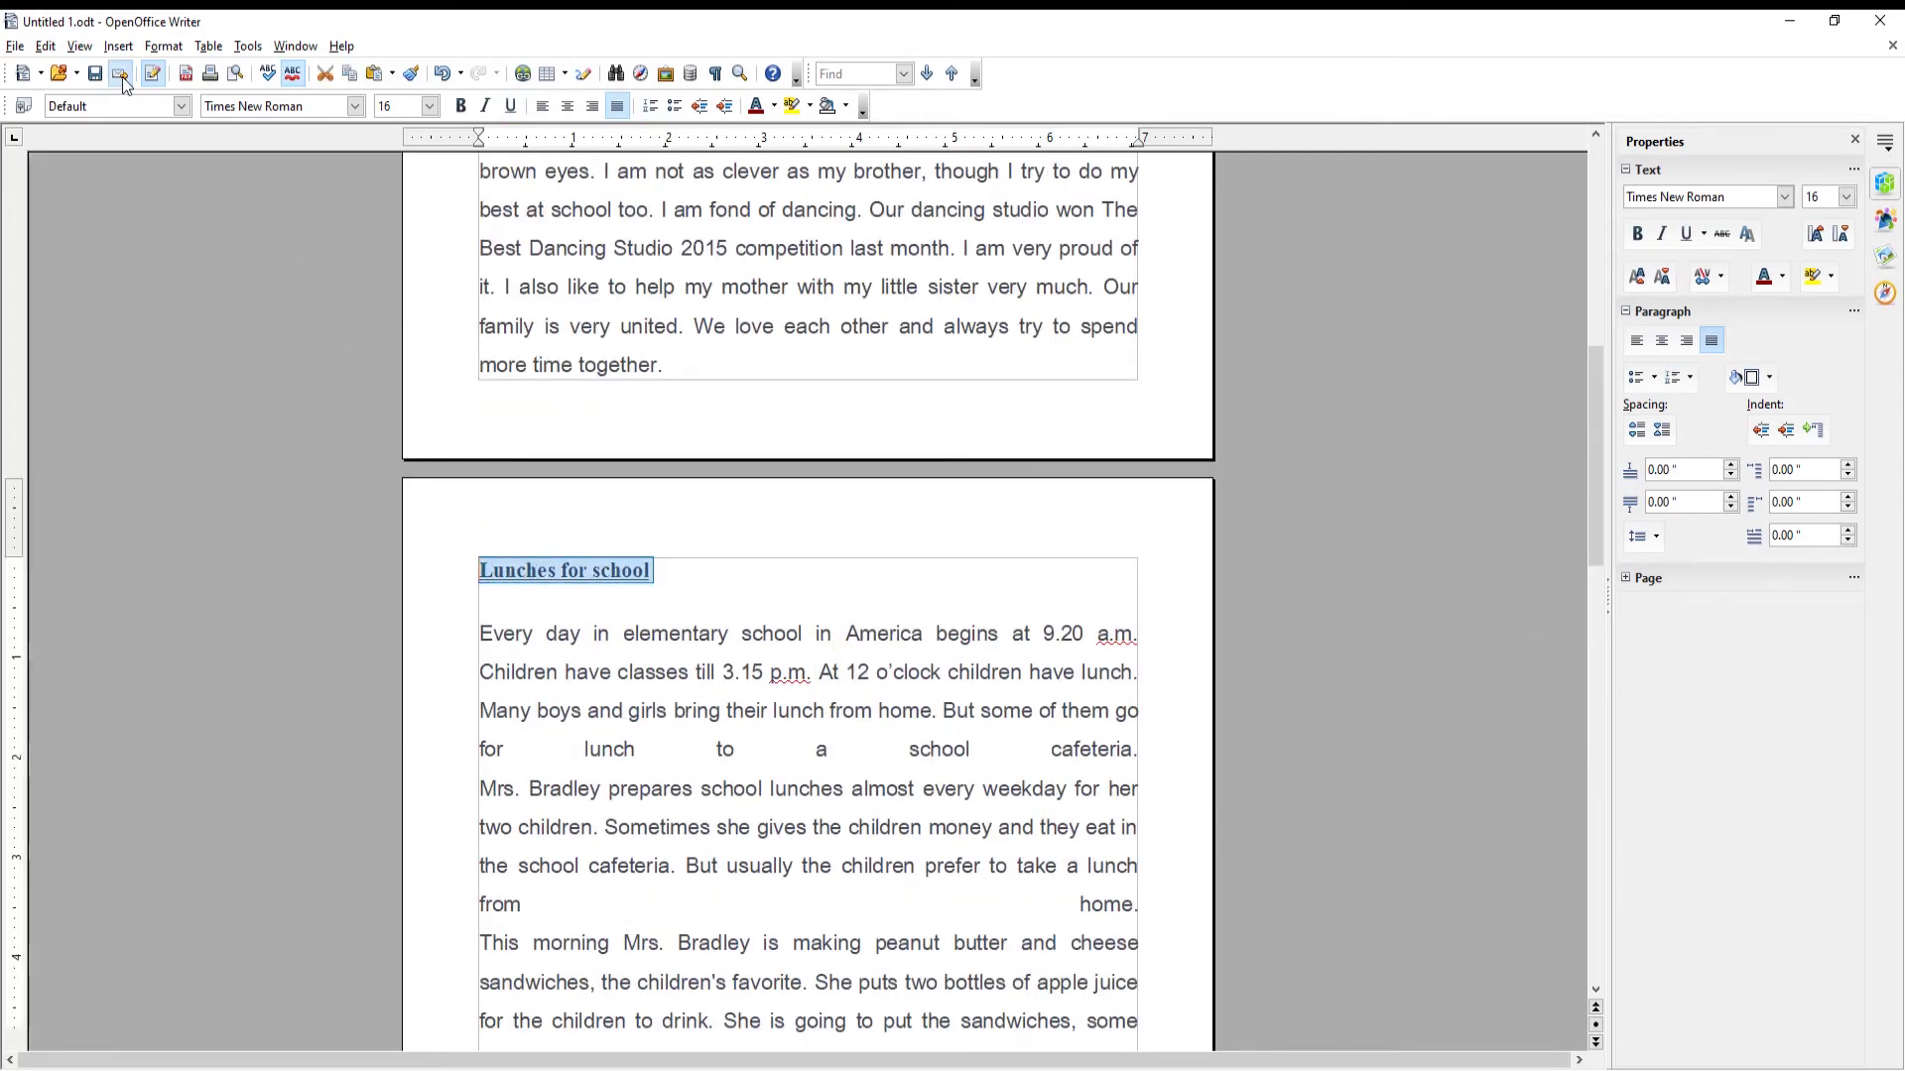
Insert a bookmark named 'Lunch' on the 'Lunches for school' heading
click(121, 47)
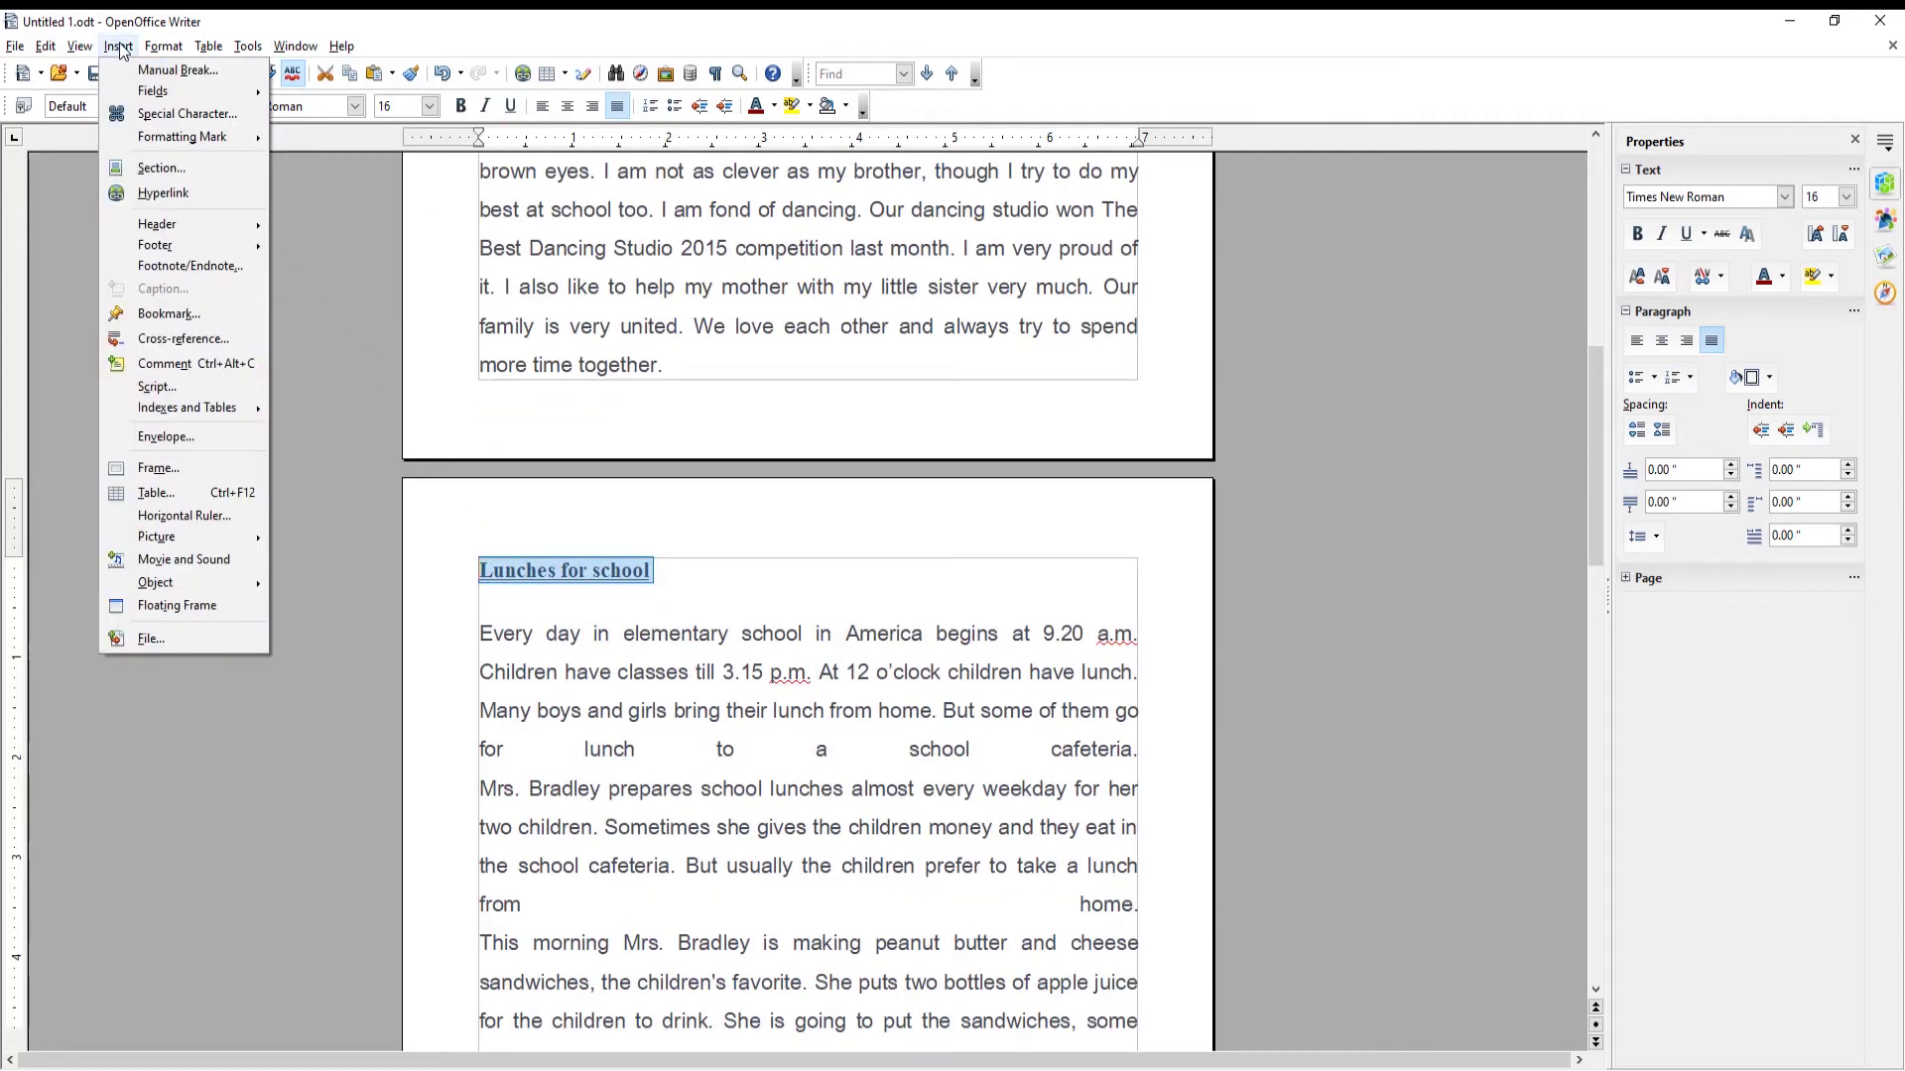
click(227, 314)
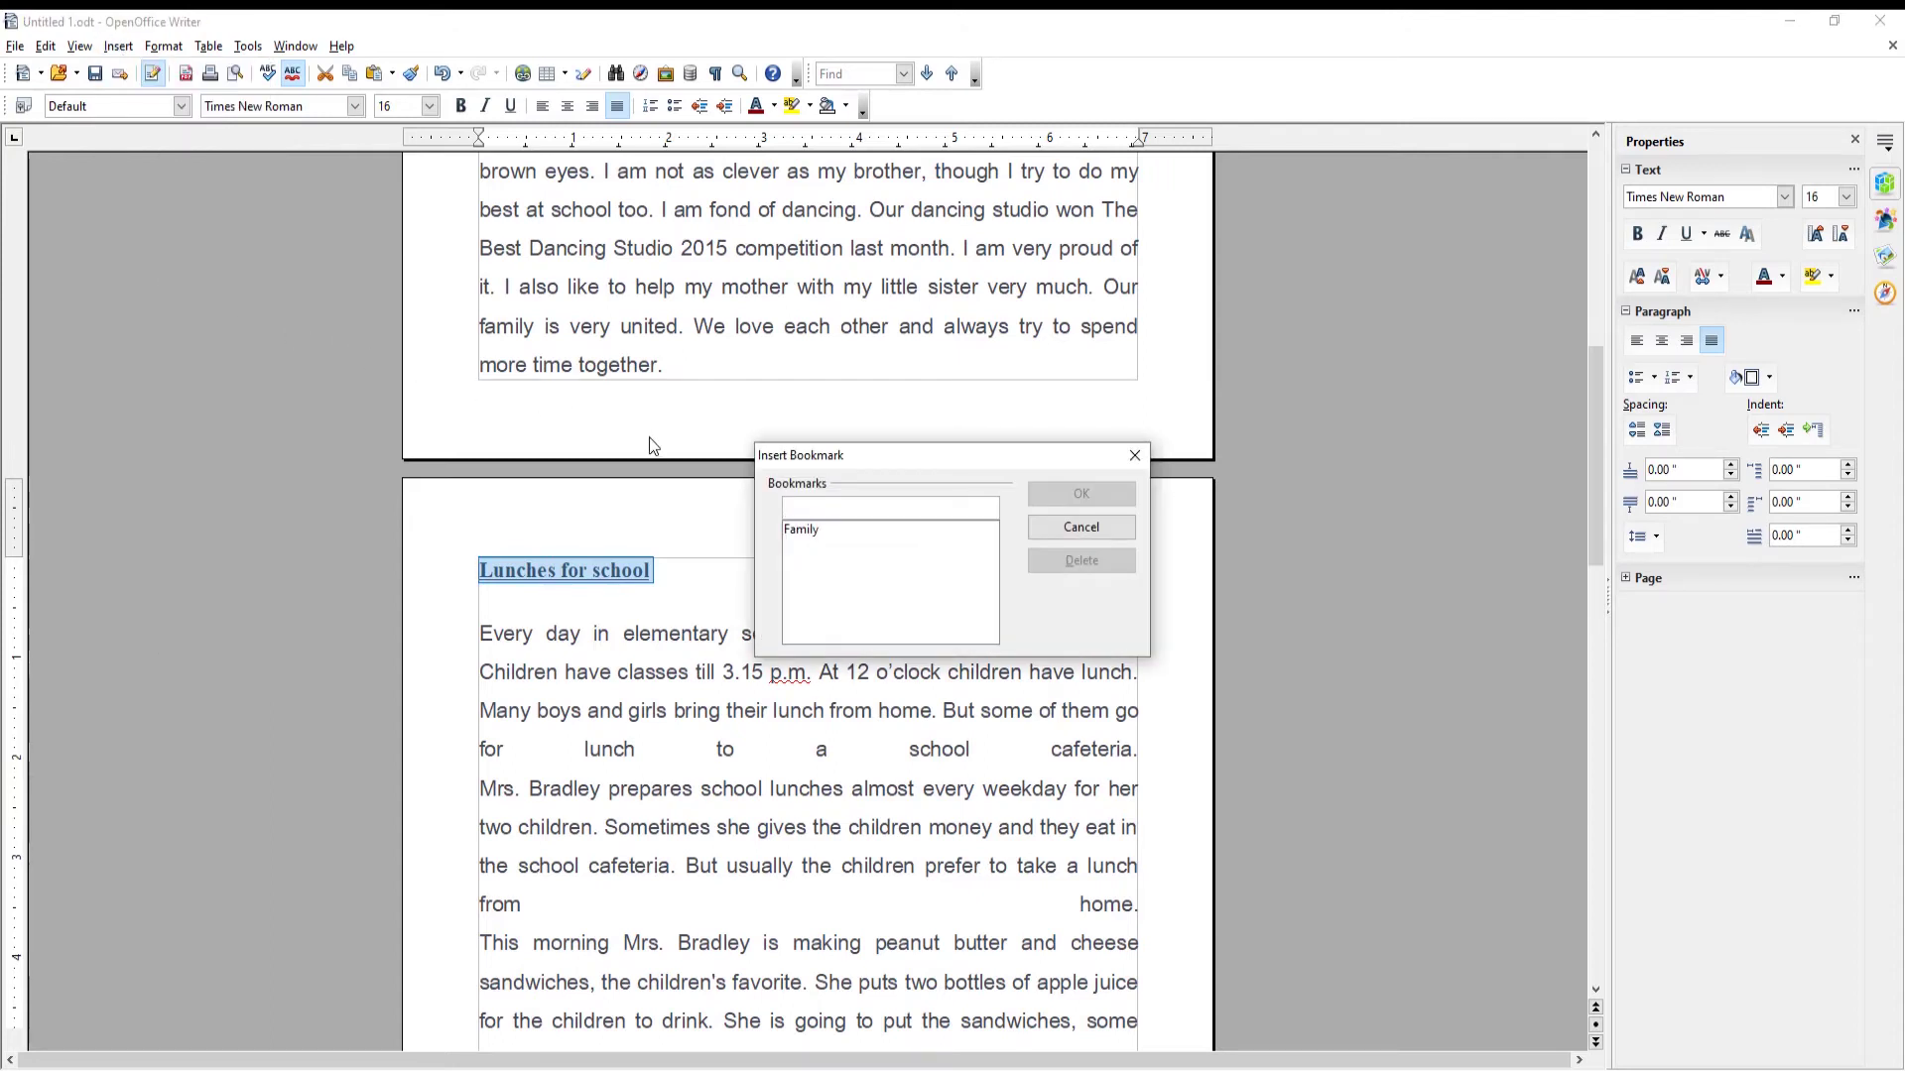
text(Lunch)
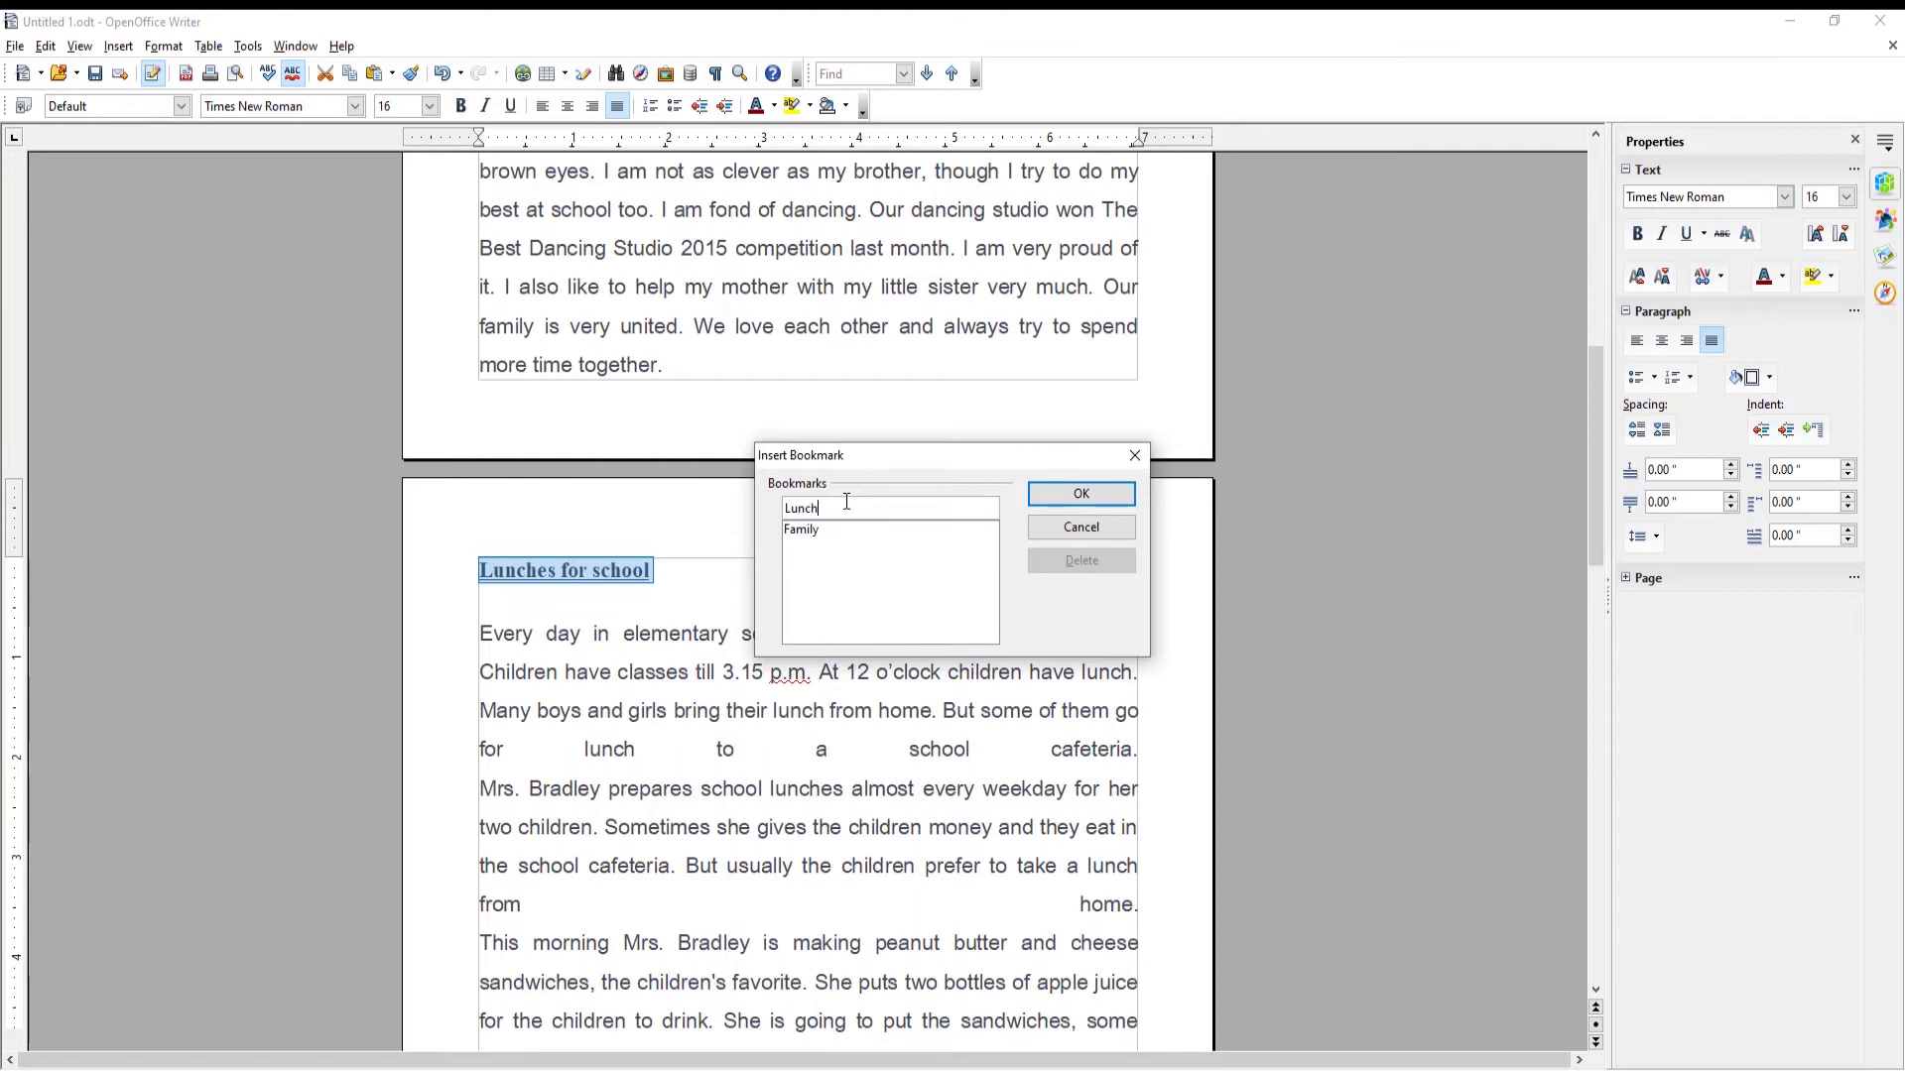
click(1090, 499)
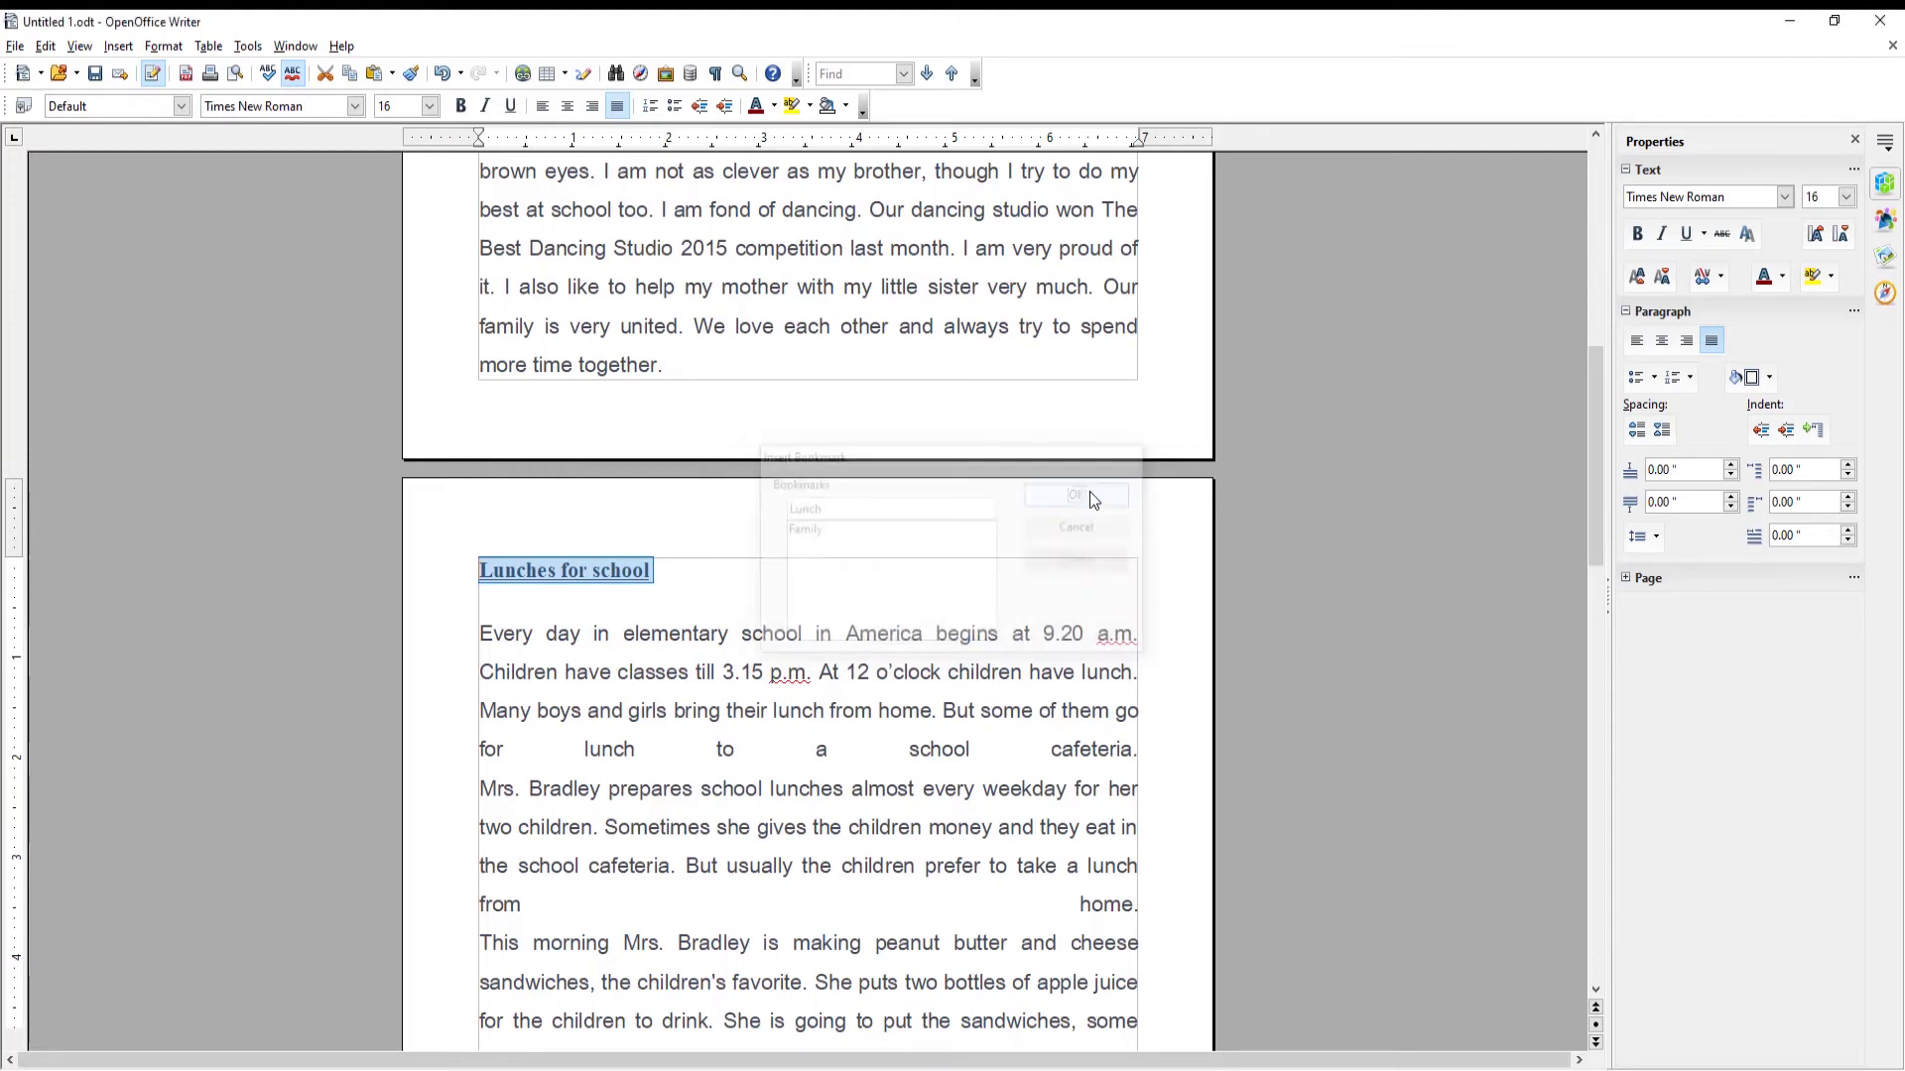
click(1055, 566)
scroll(751, 730, down, 3)
scroll(750, 729, down, 6)
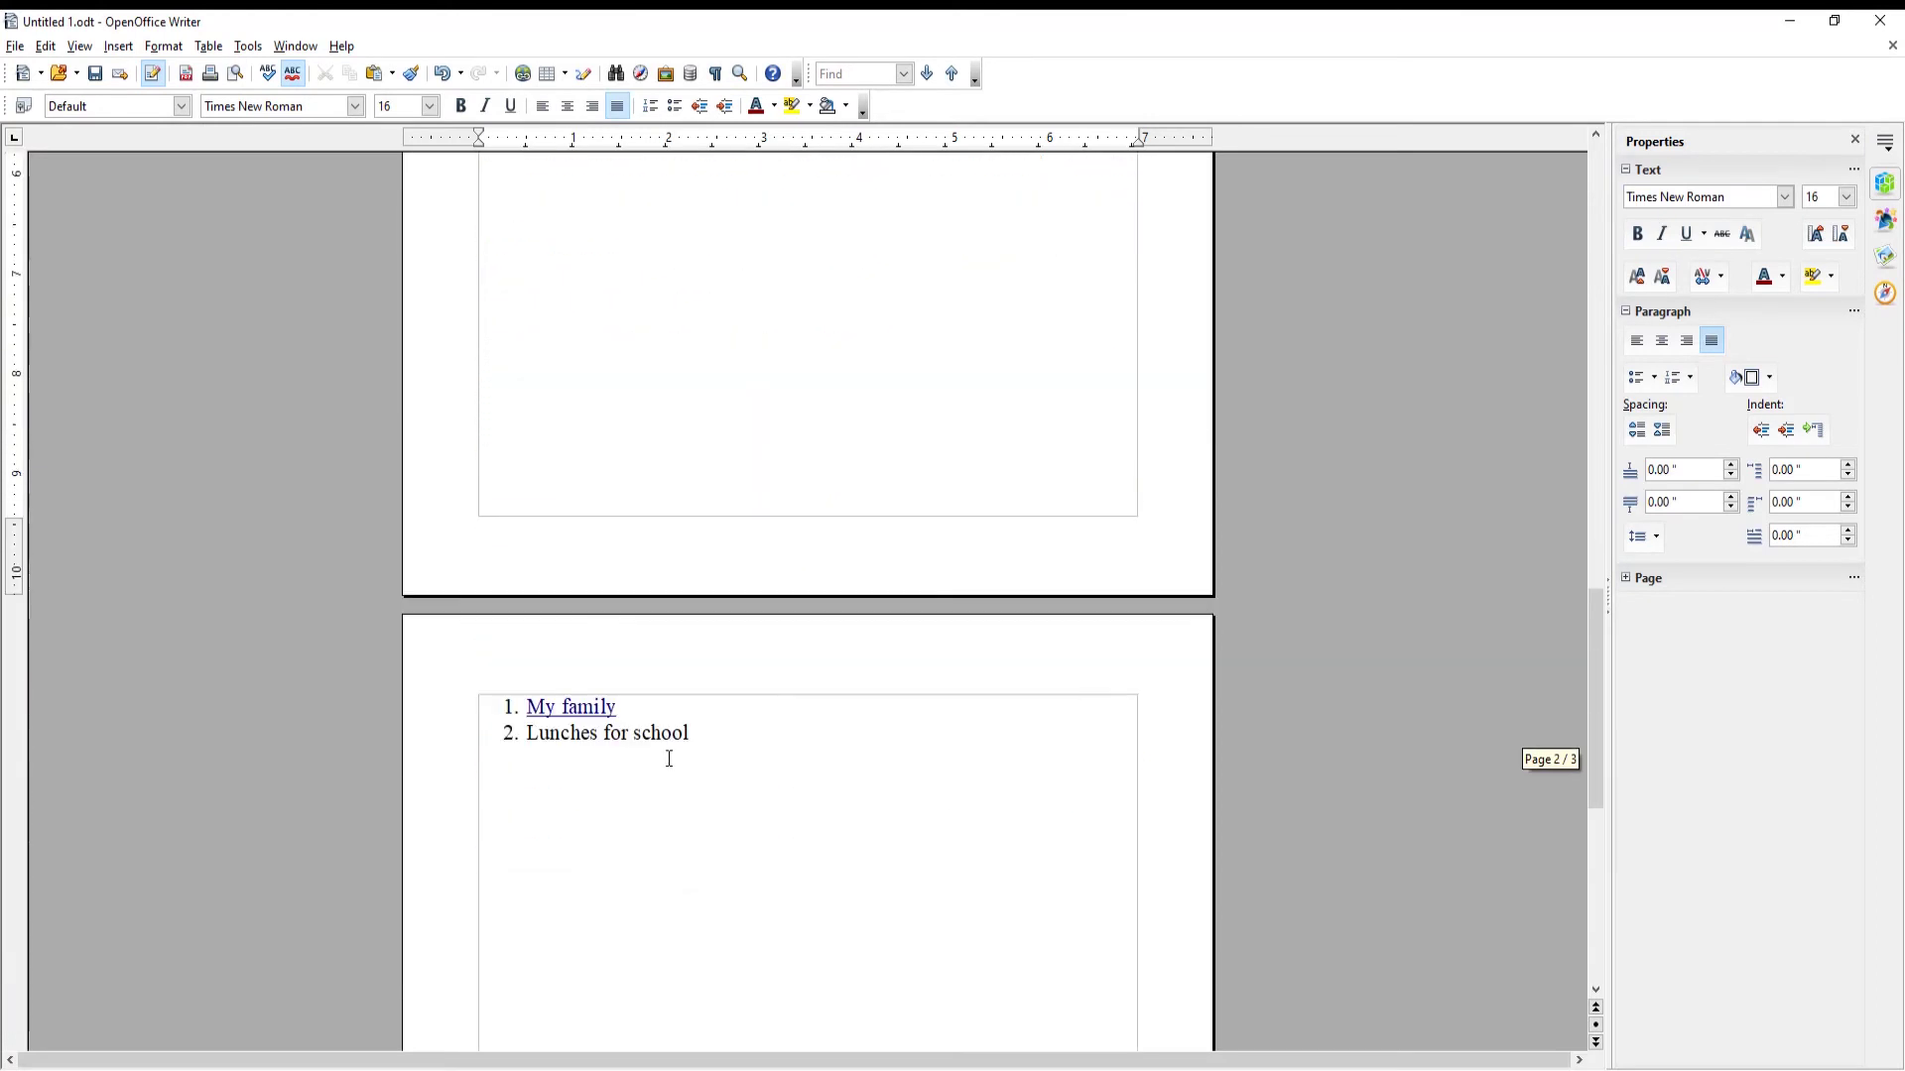
drag(690, 734, 525, 738)
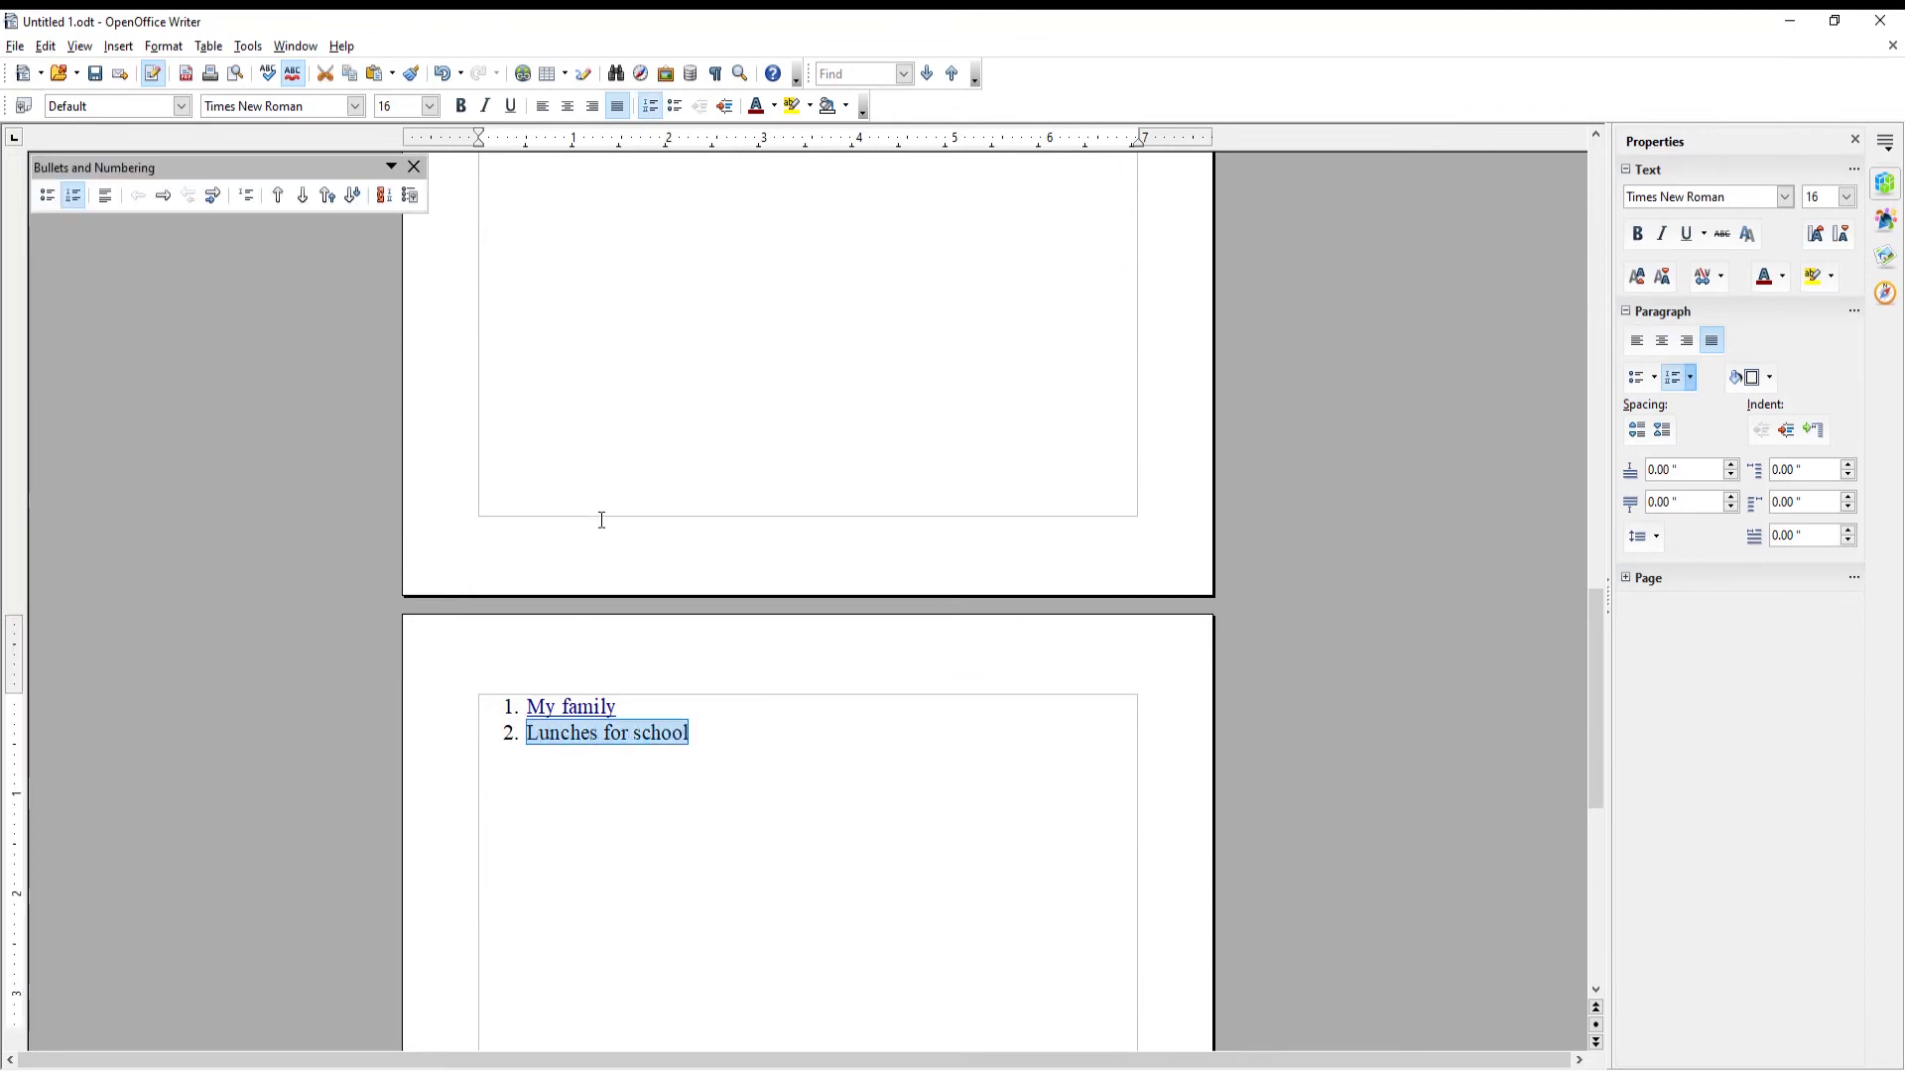
Hyperlink the 'Lunches for school' contents entry to the document bookmark 'Lunch'
click(522, 76)
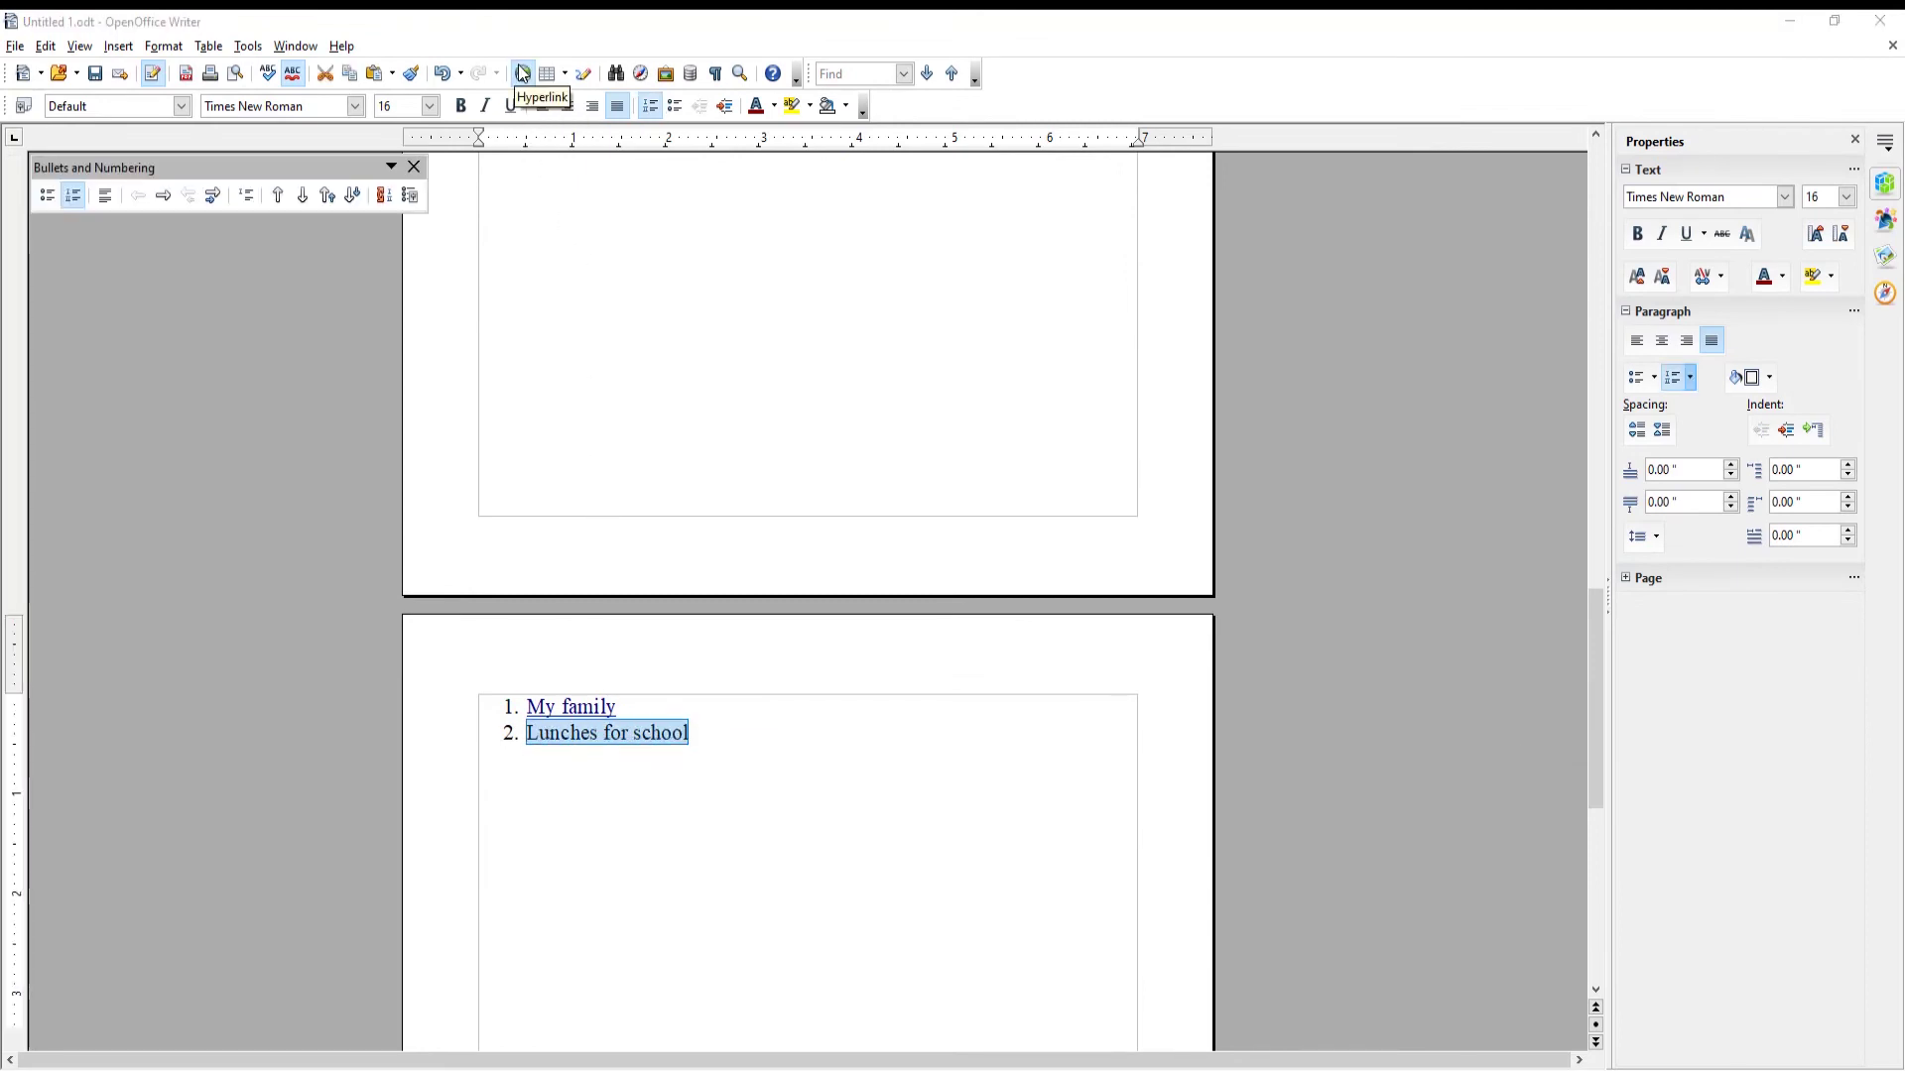
click(902, 503)
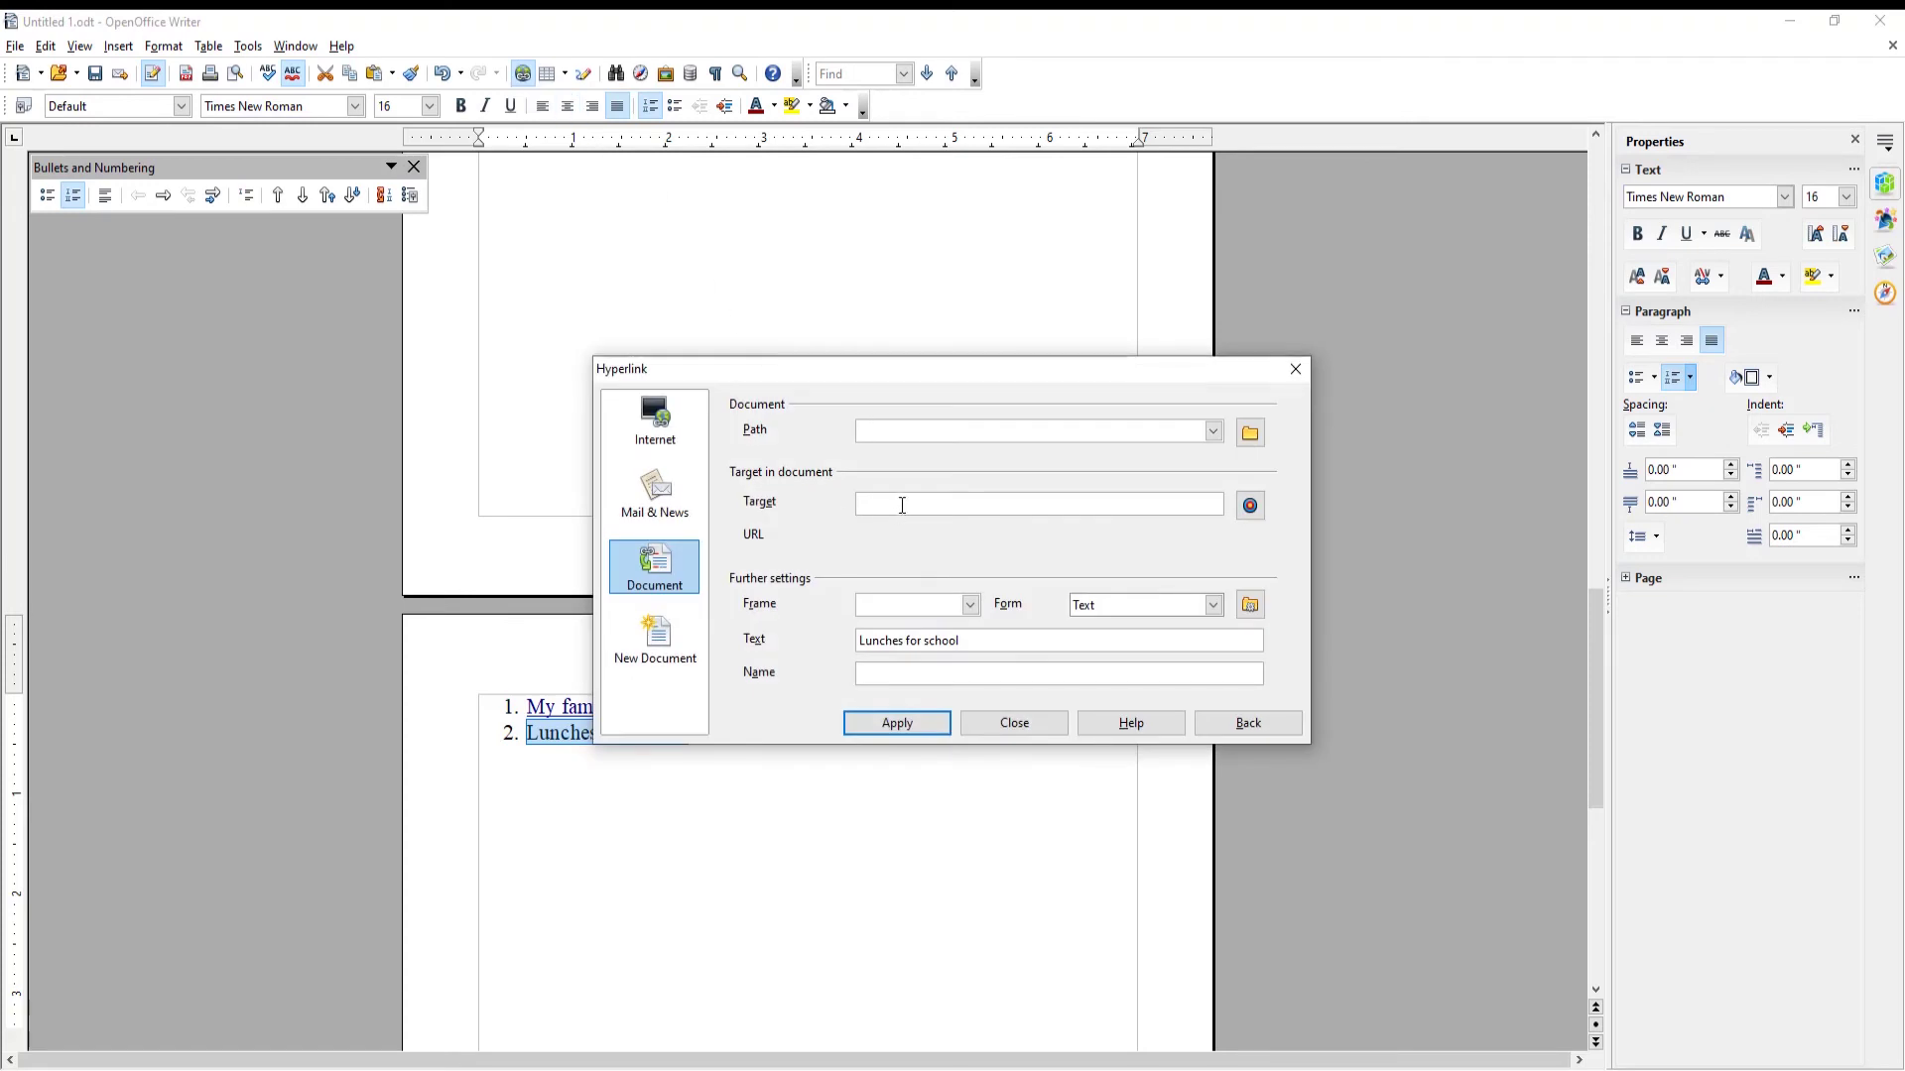
text(Lunch)
click(902, 723)
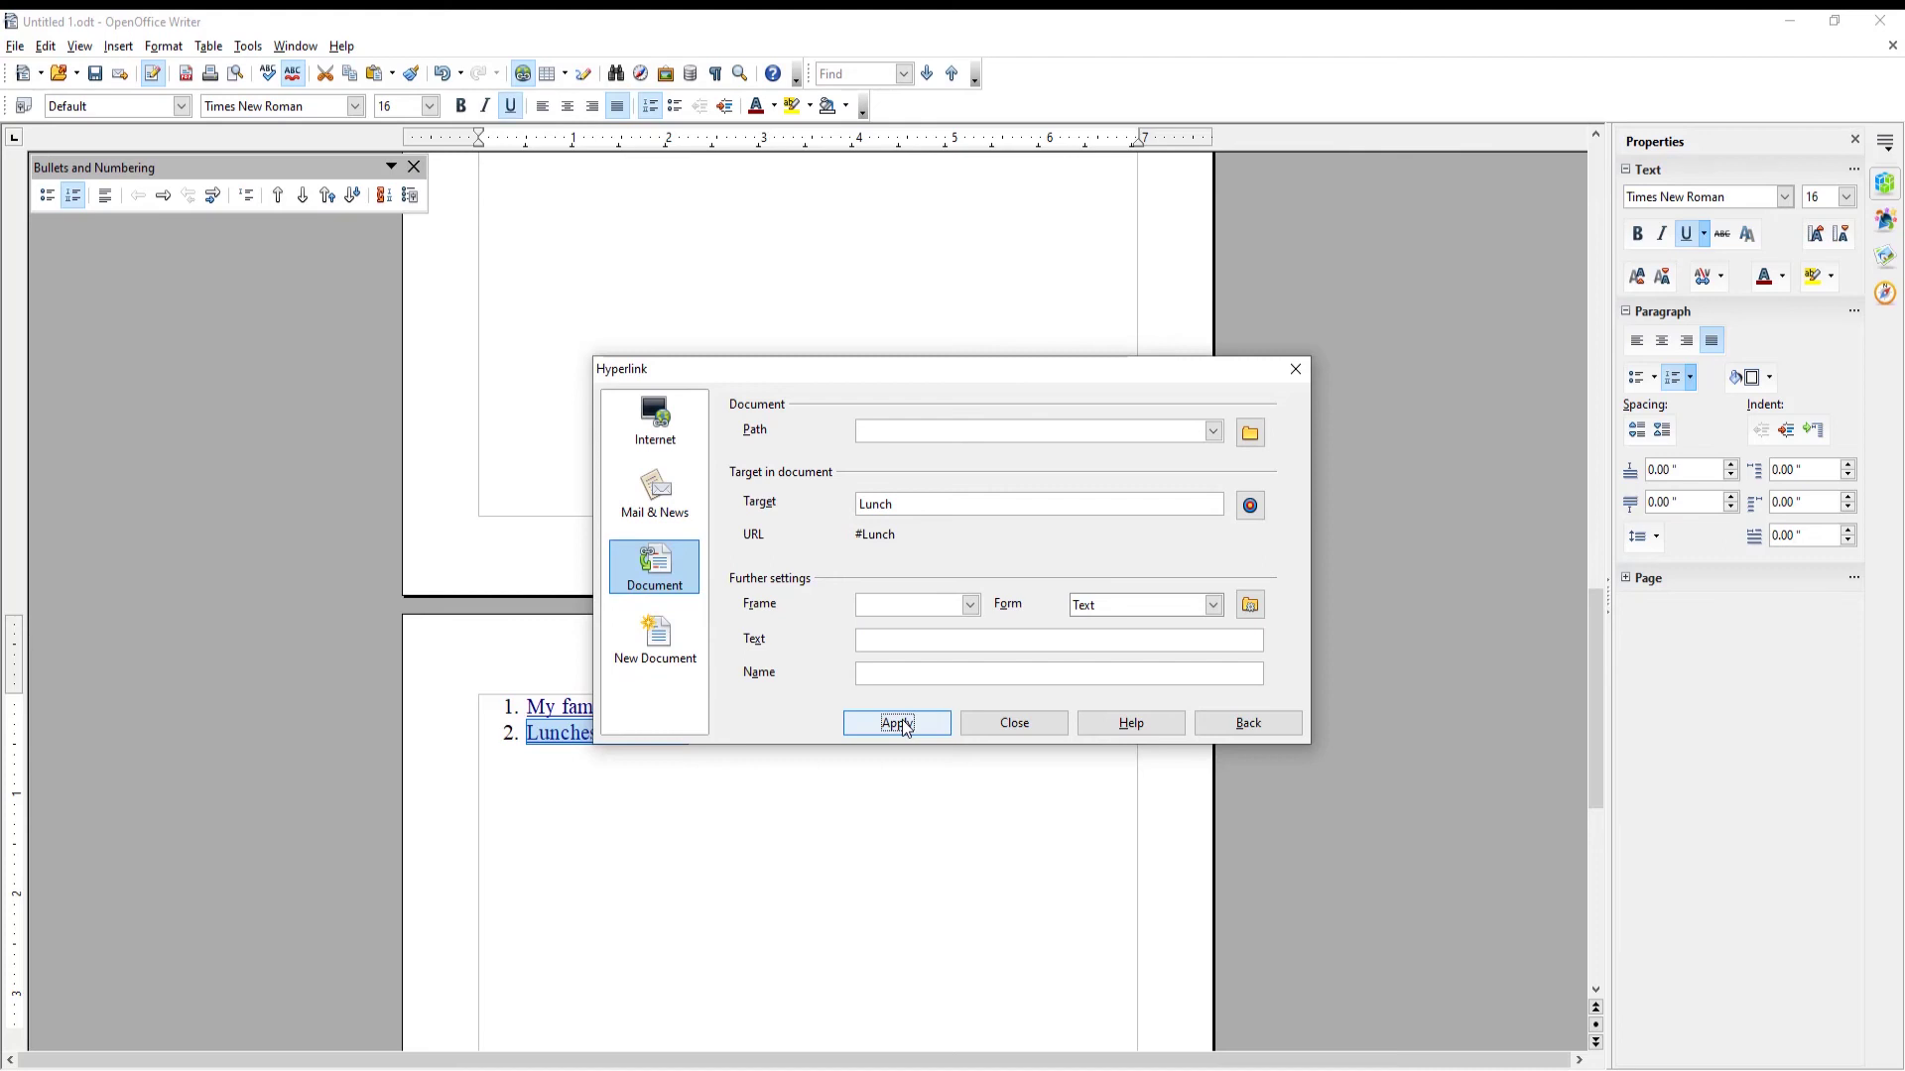
click(1037, 733)
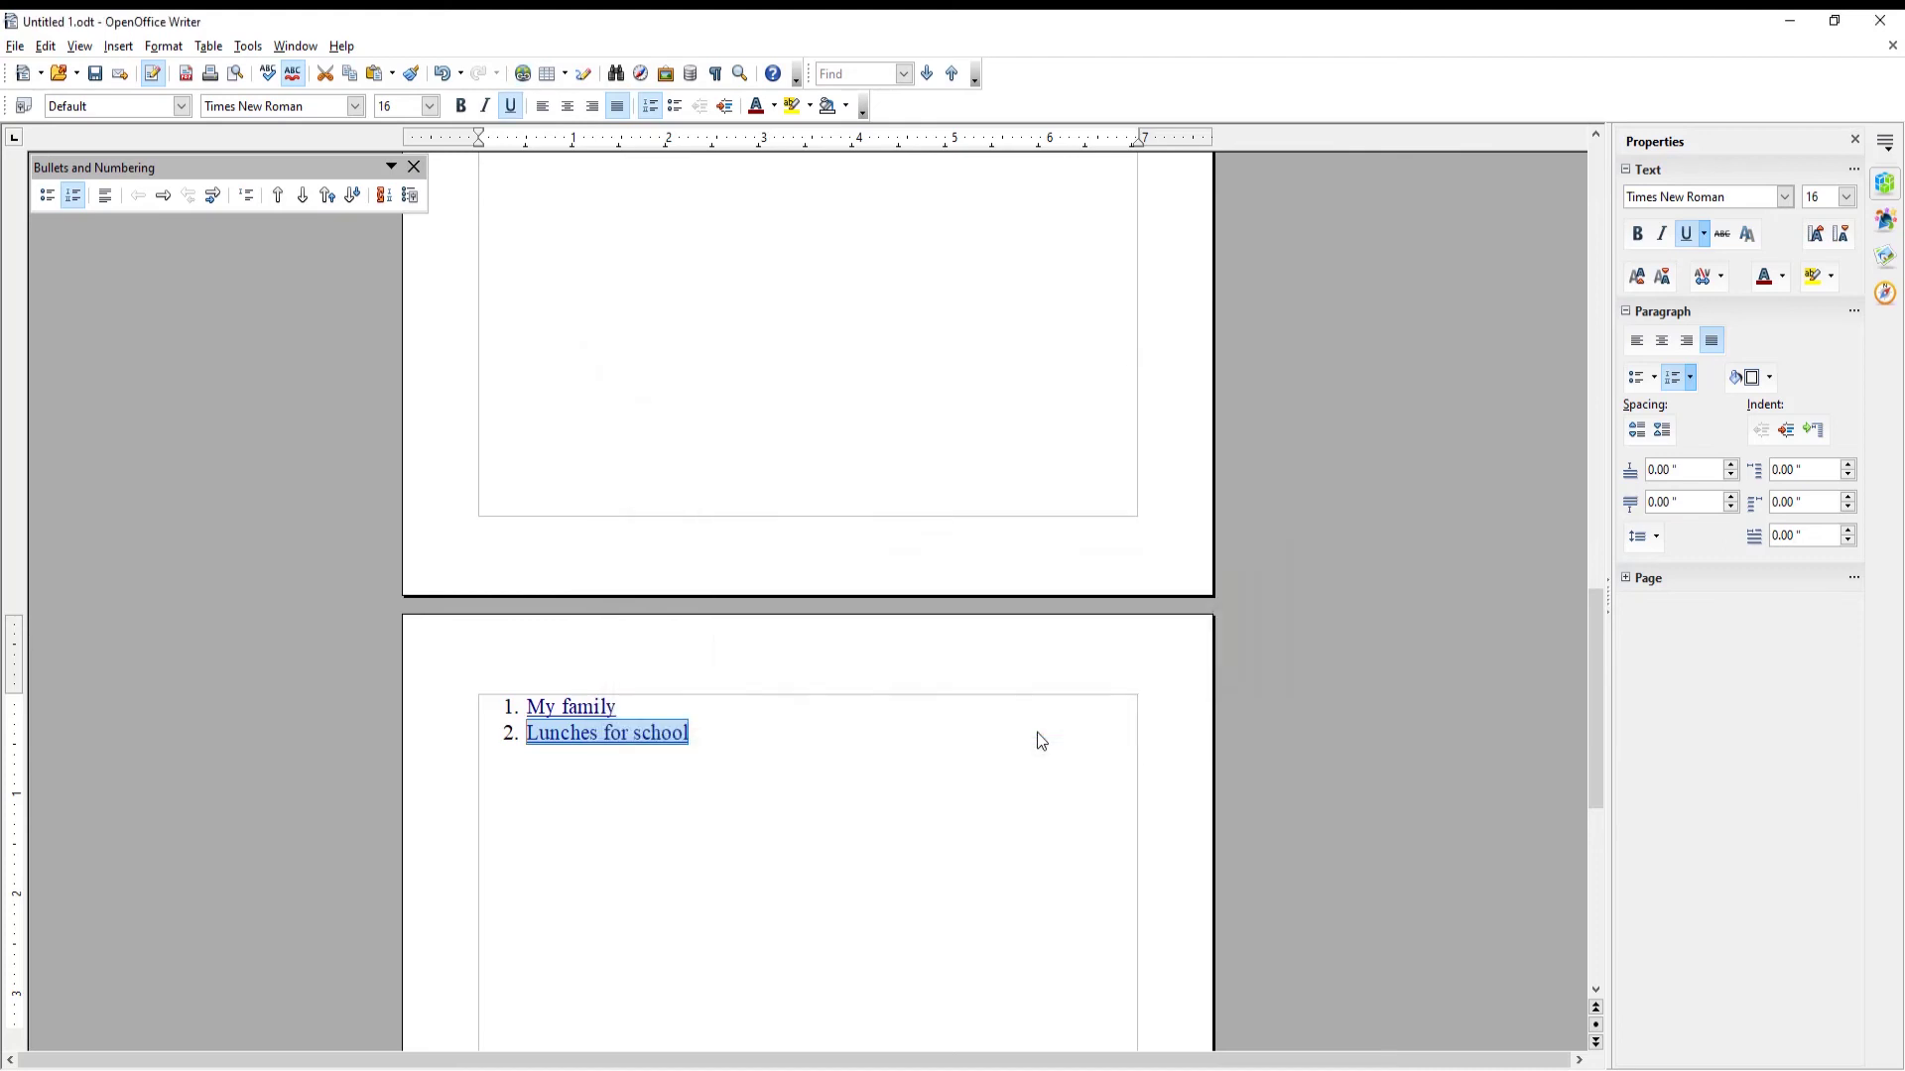
Ctrl-click the 'My family' and 'Lunches for school' links to check they jump correctly
click(790, 744)
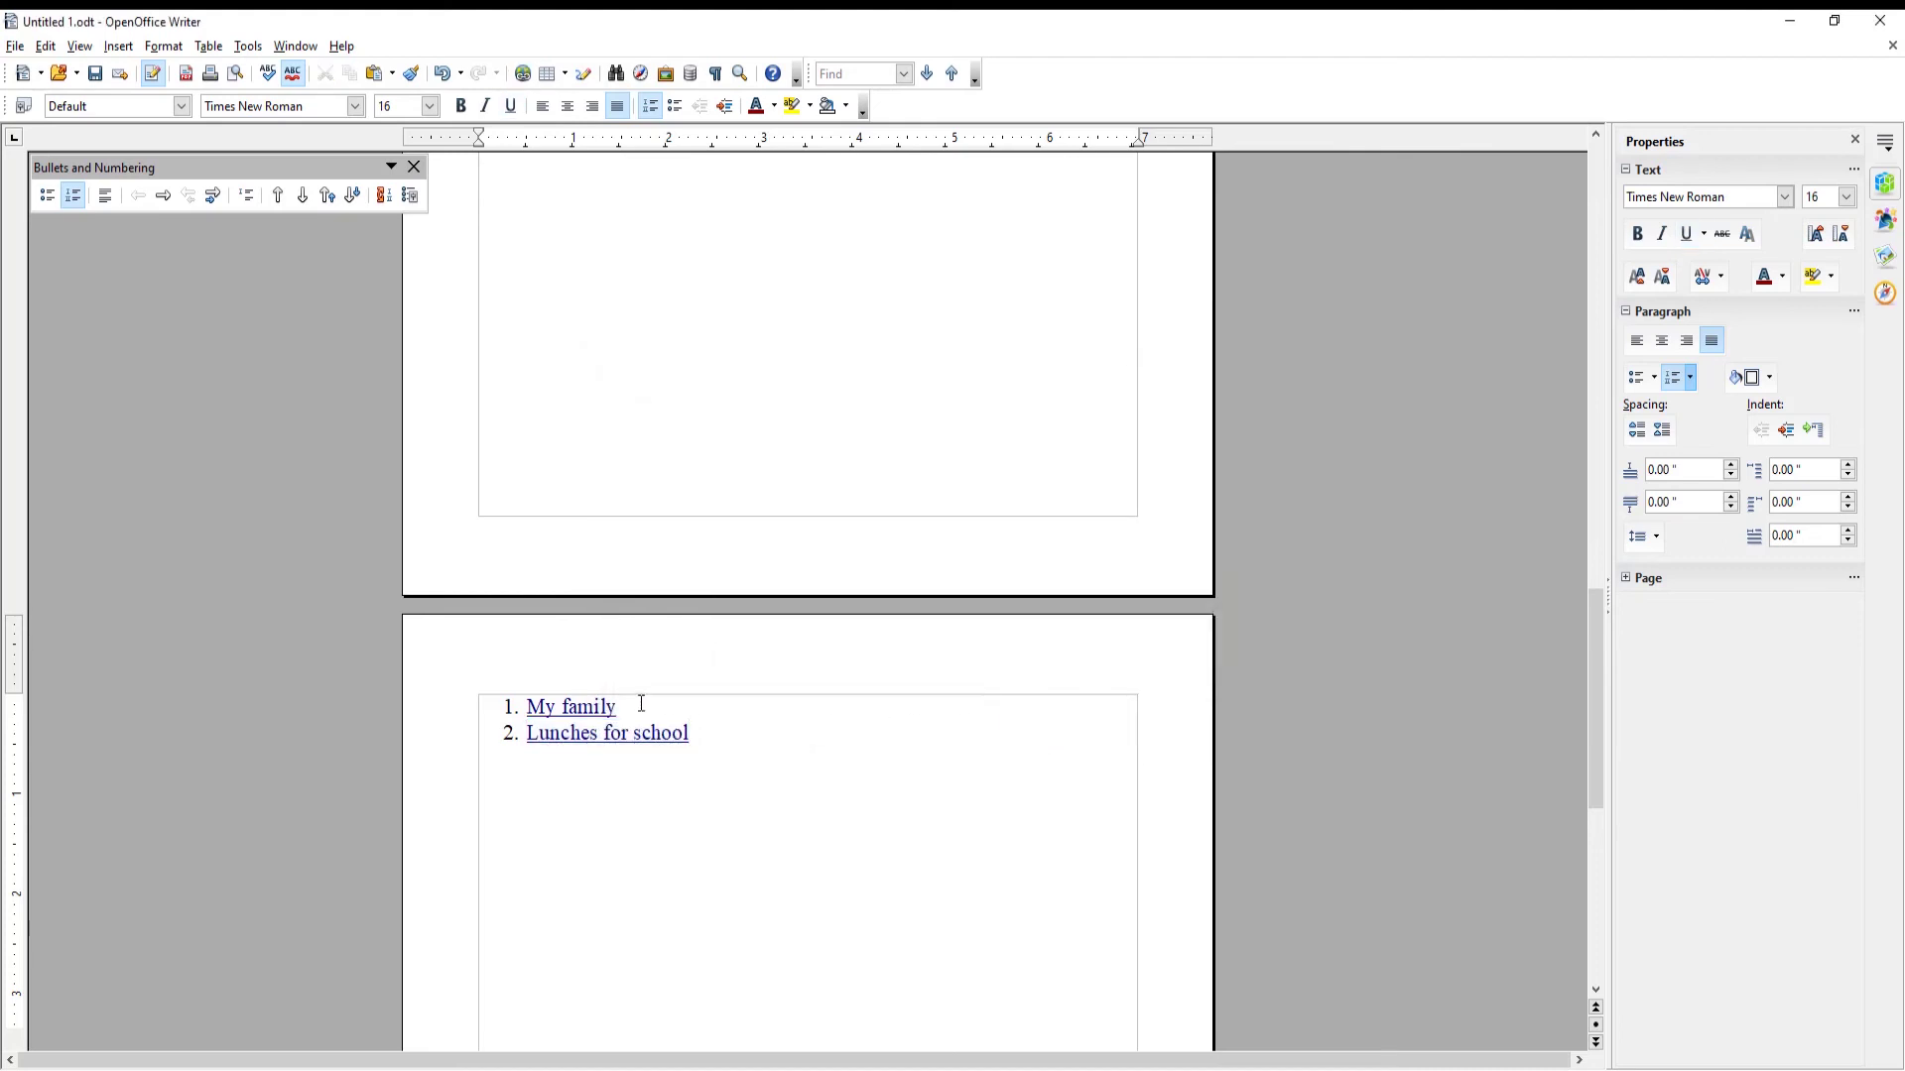
ctrl+click(588, 707)
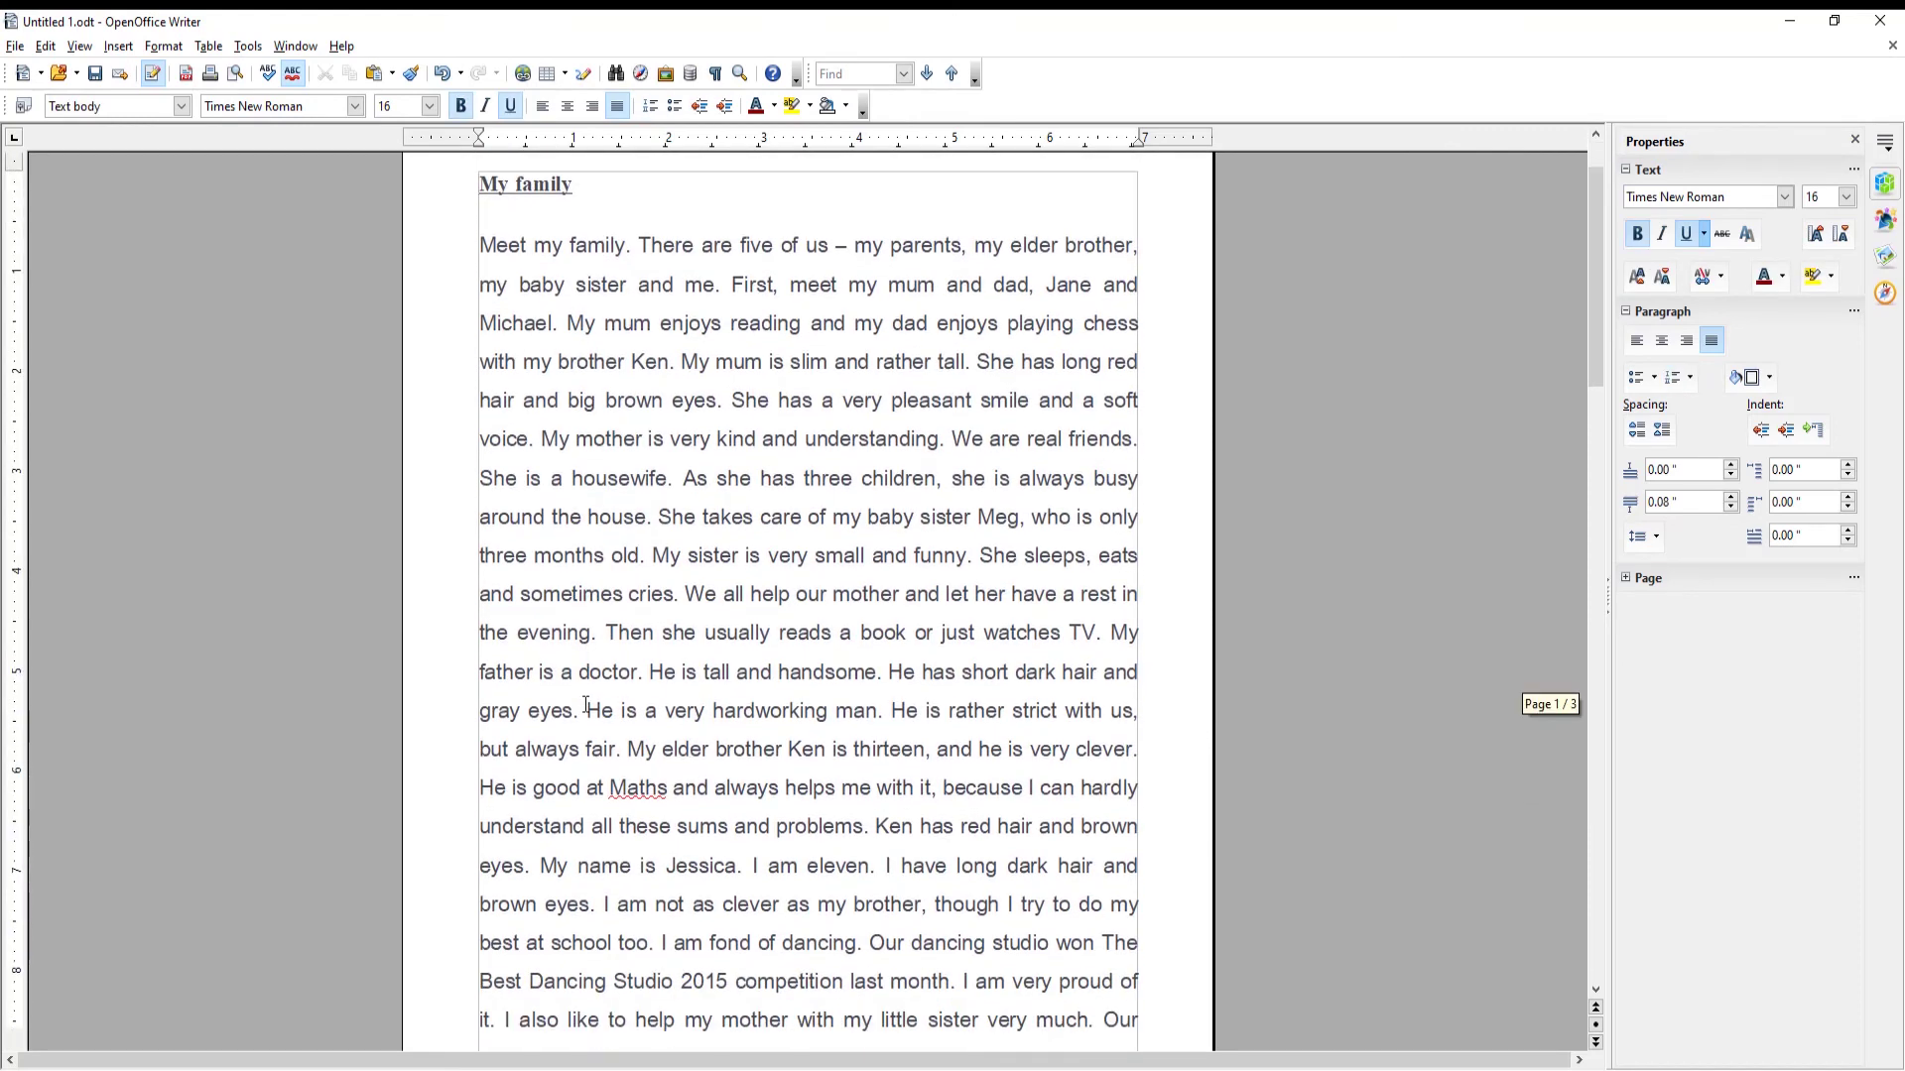
scroll(779, 800, down, 4)
scroll(778, 800, down, 4)
scroll(794, 794, down, 5)
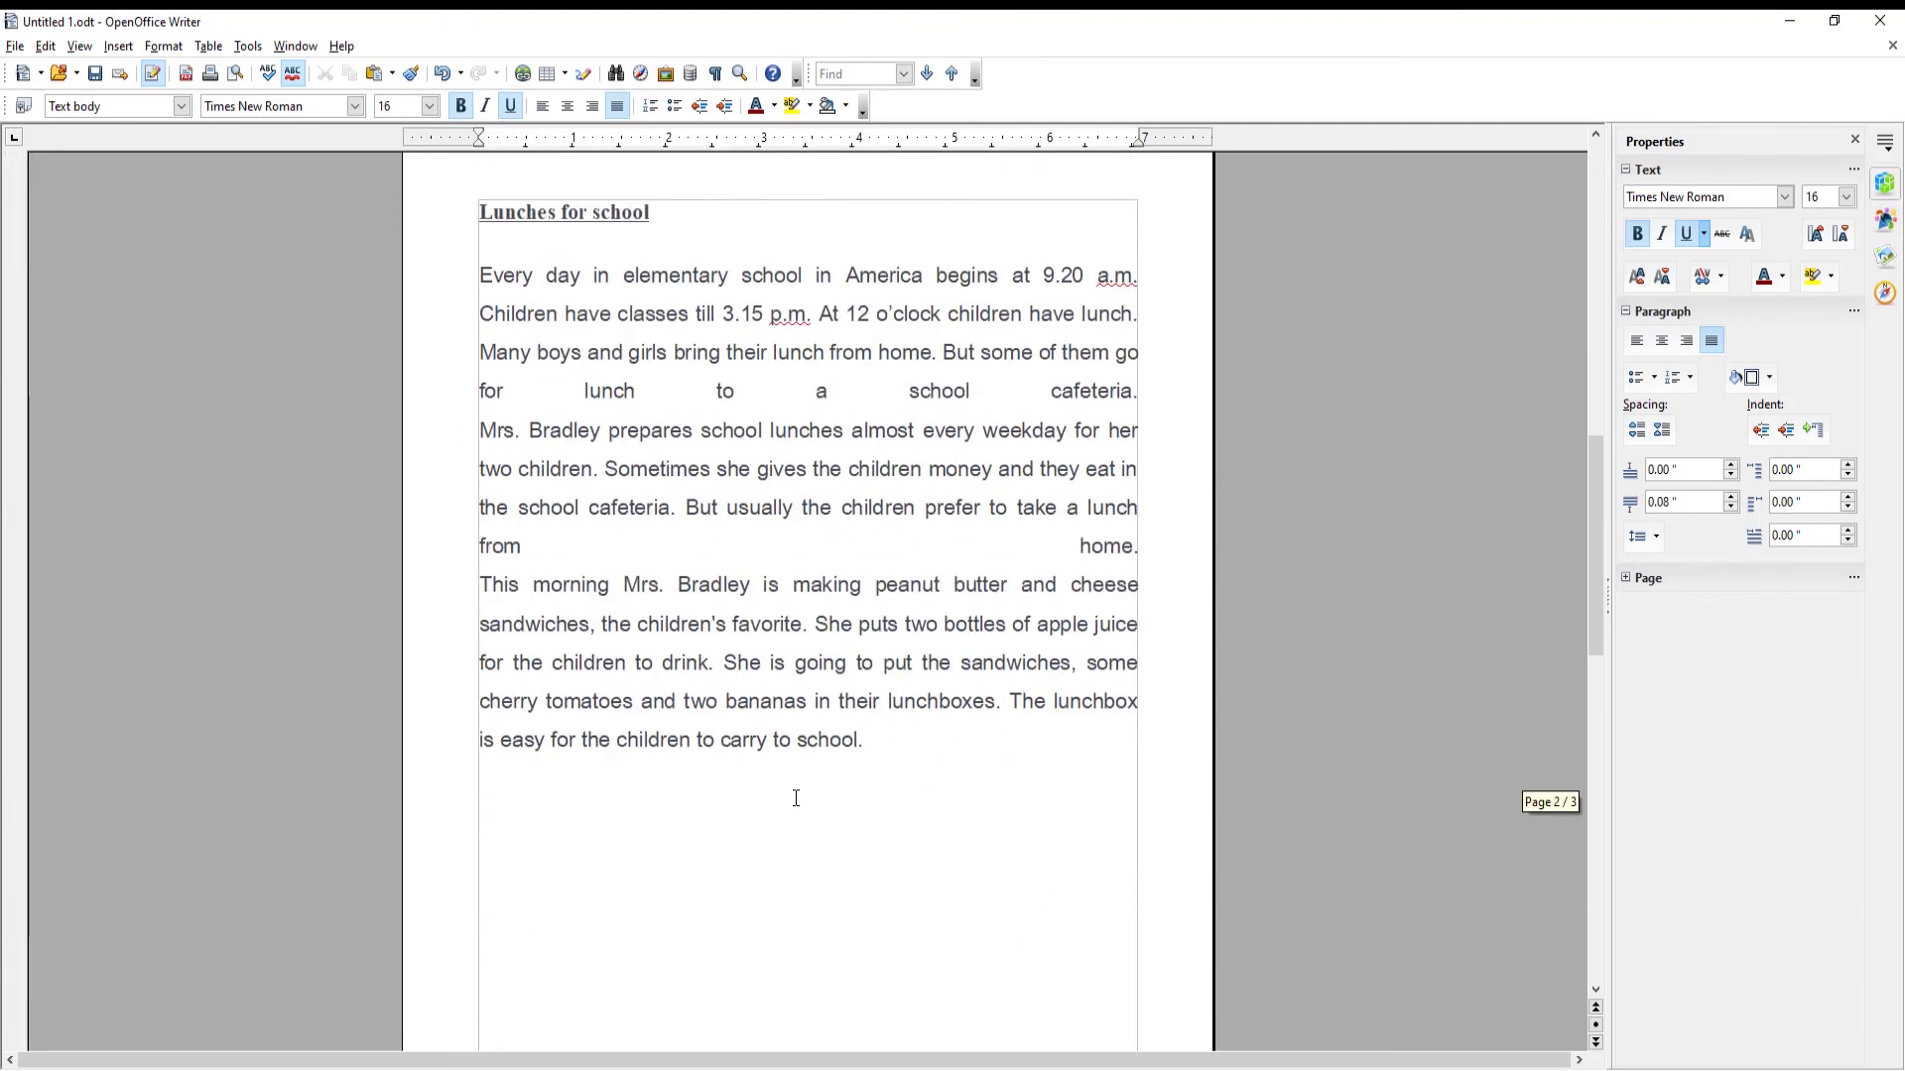
scroll(794, 795, down, 5)
scroll(796, 795, down, 3)
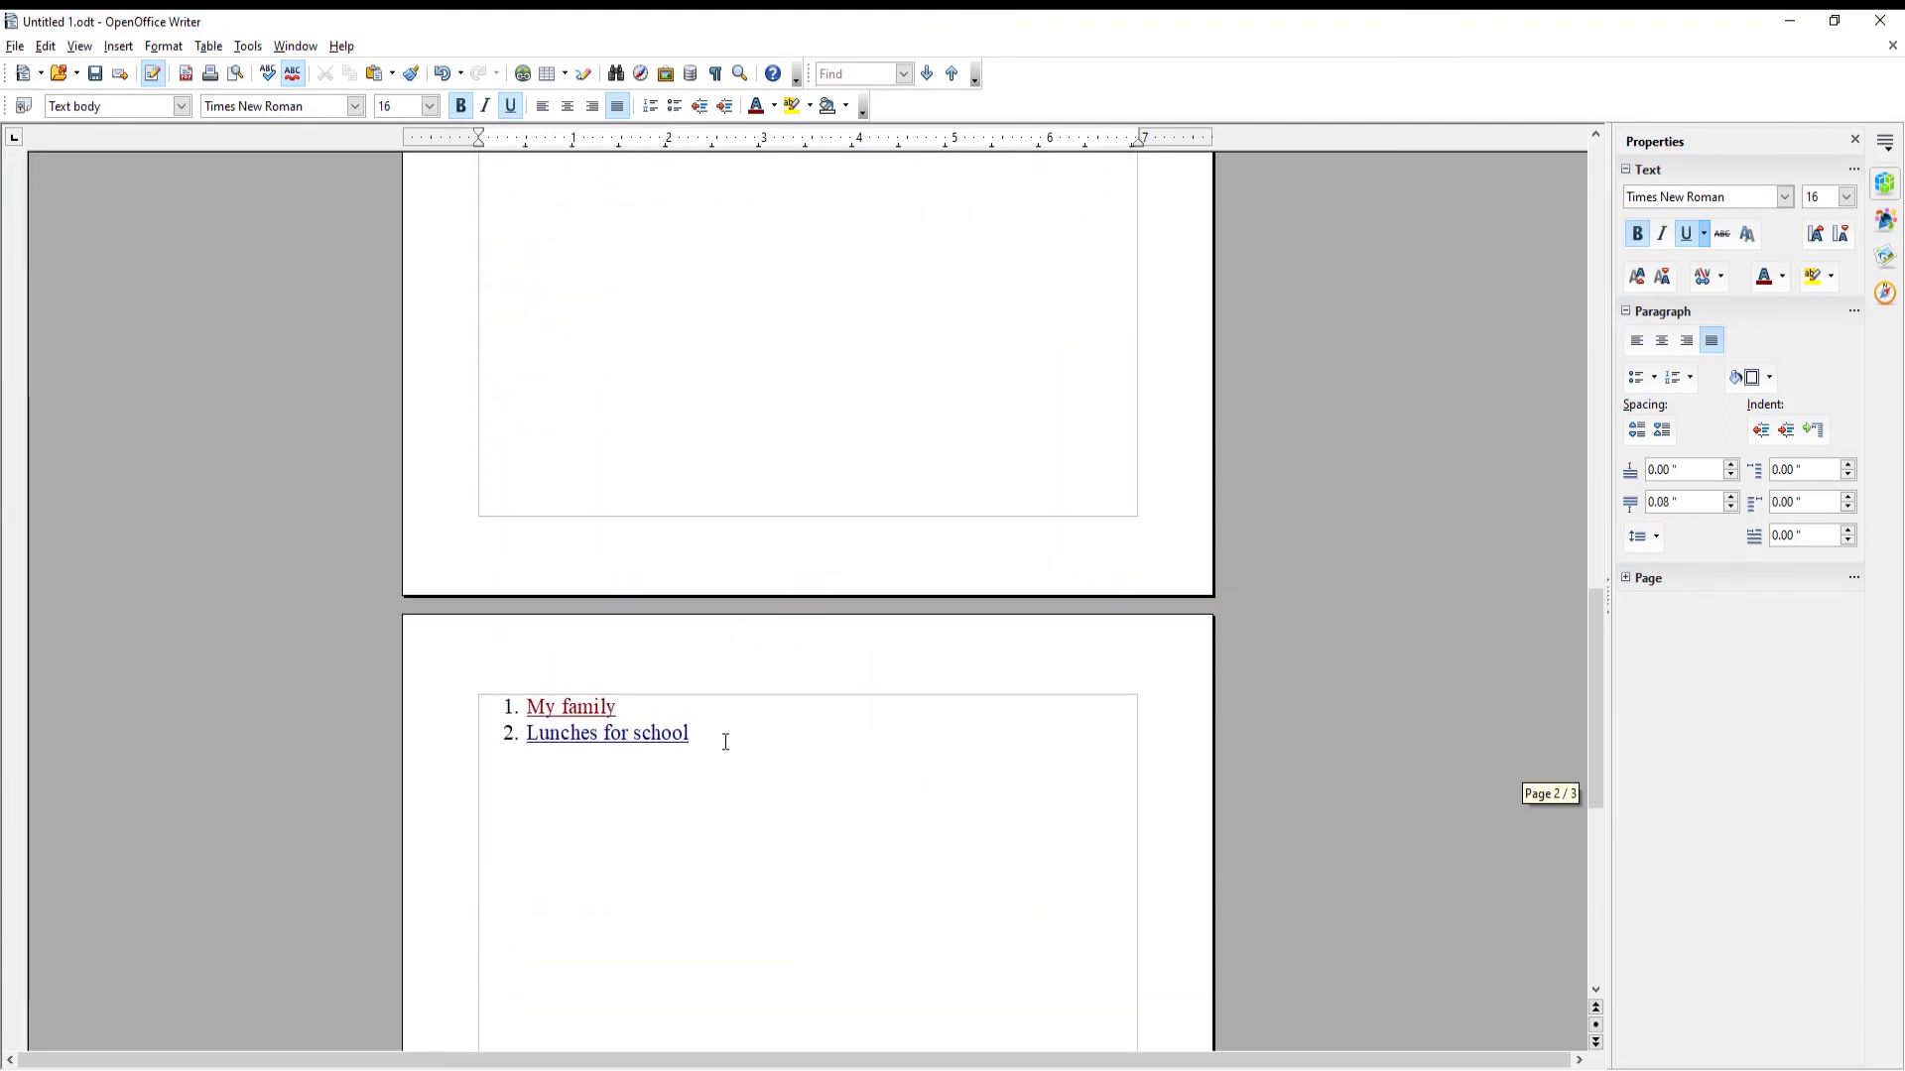
ctrl+click(624, 736)
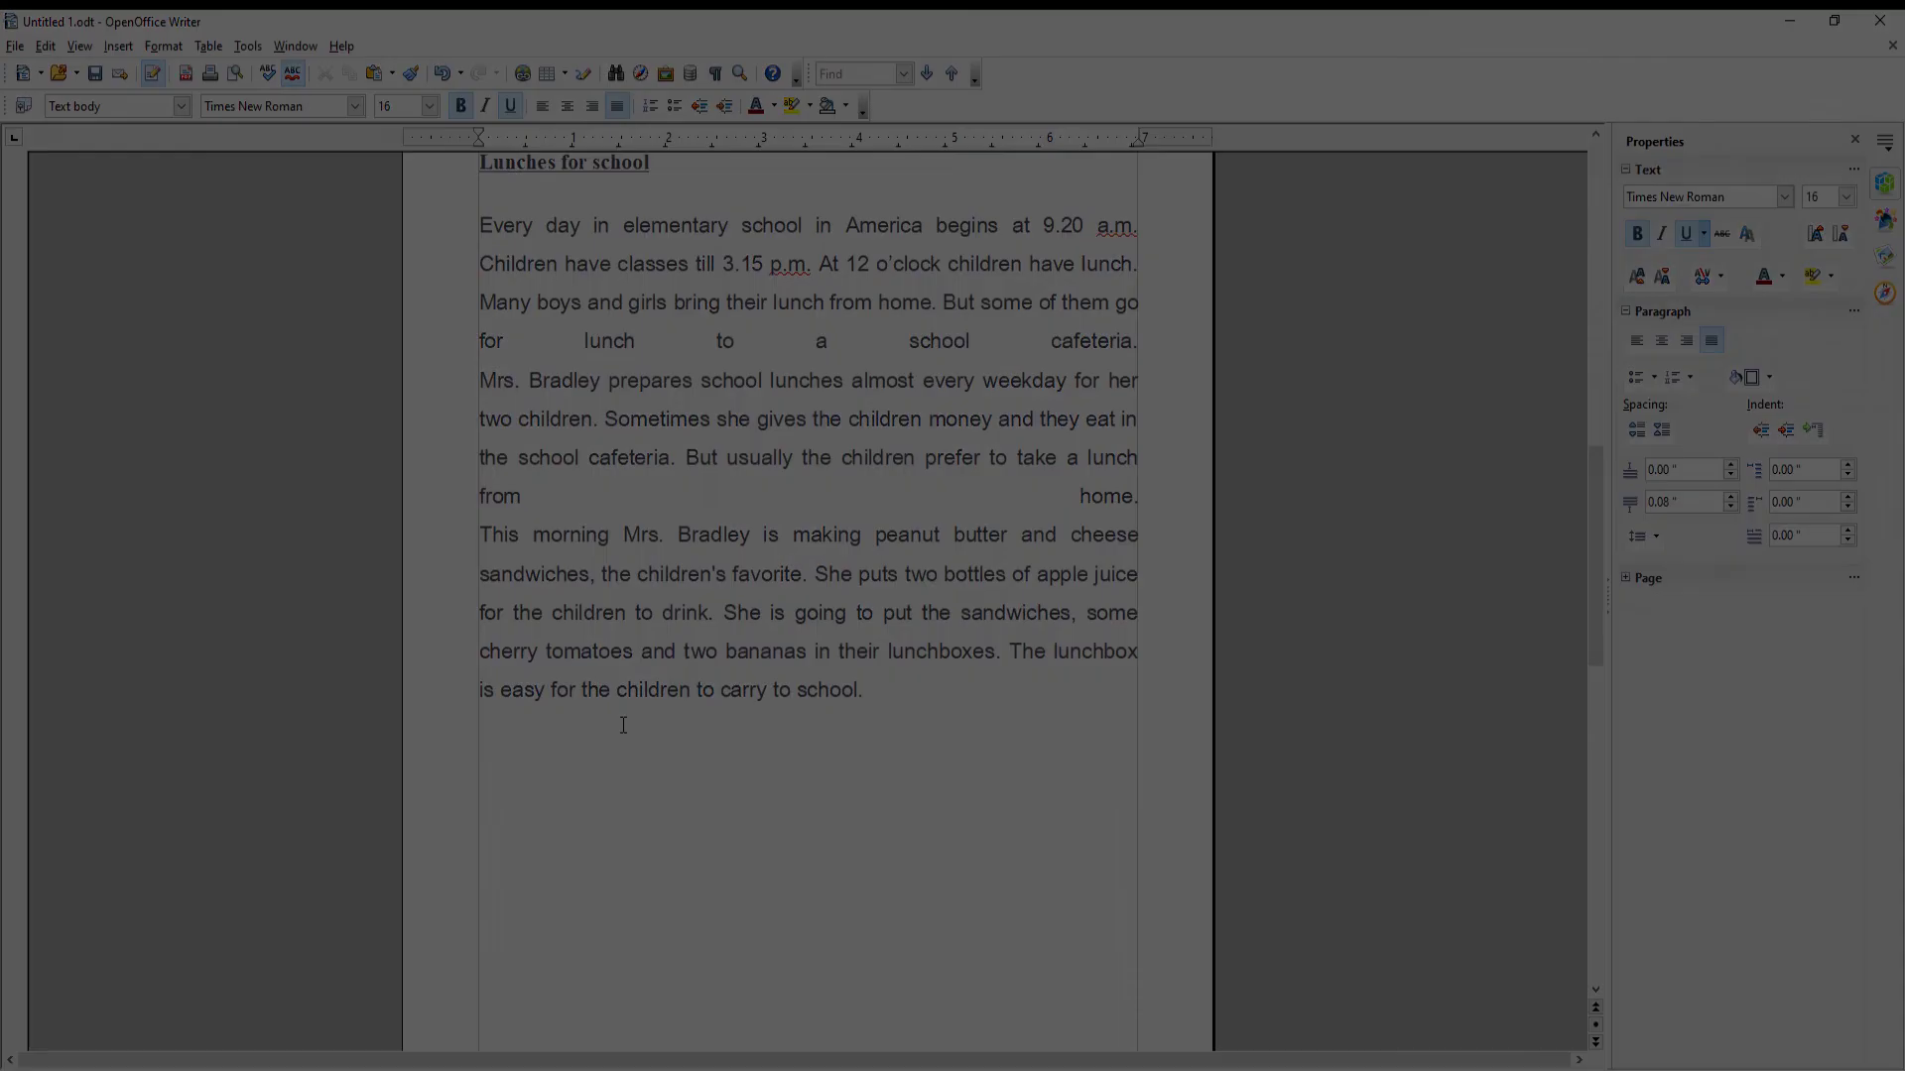